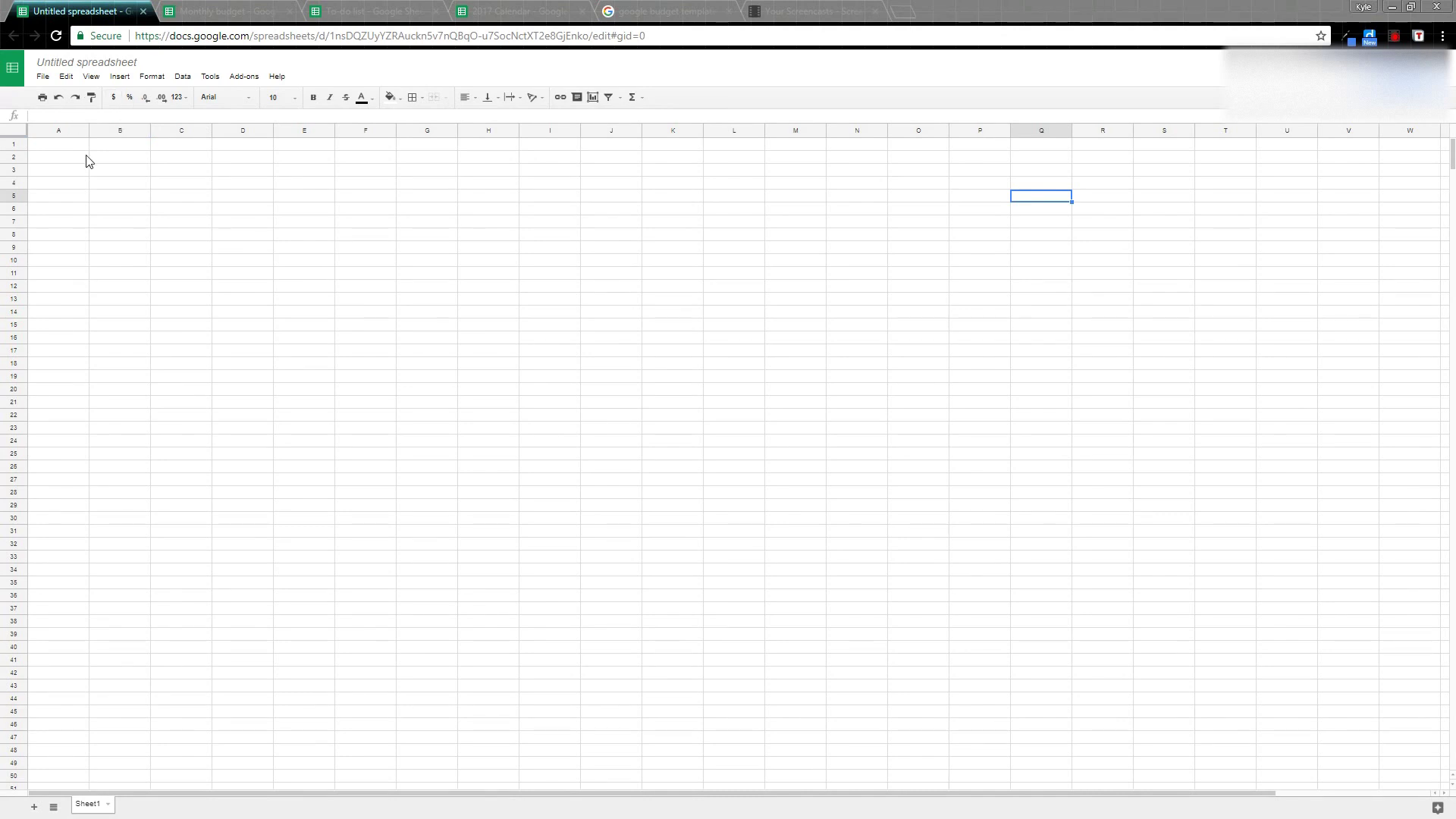
- Open the File menu of the blank untitled spreadsheet
left_click(43, 77)
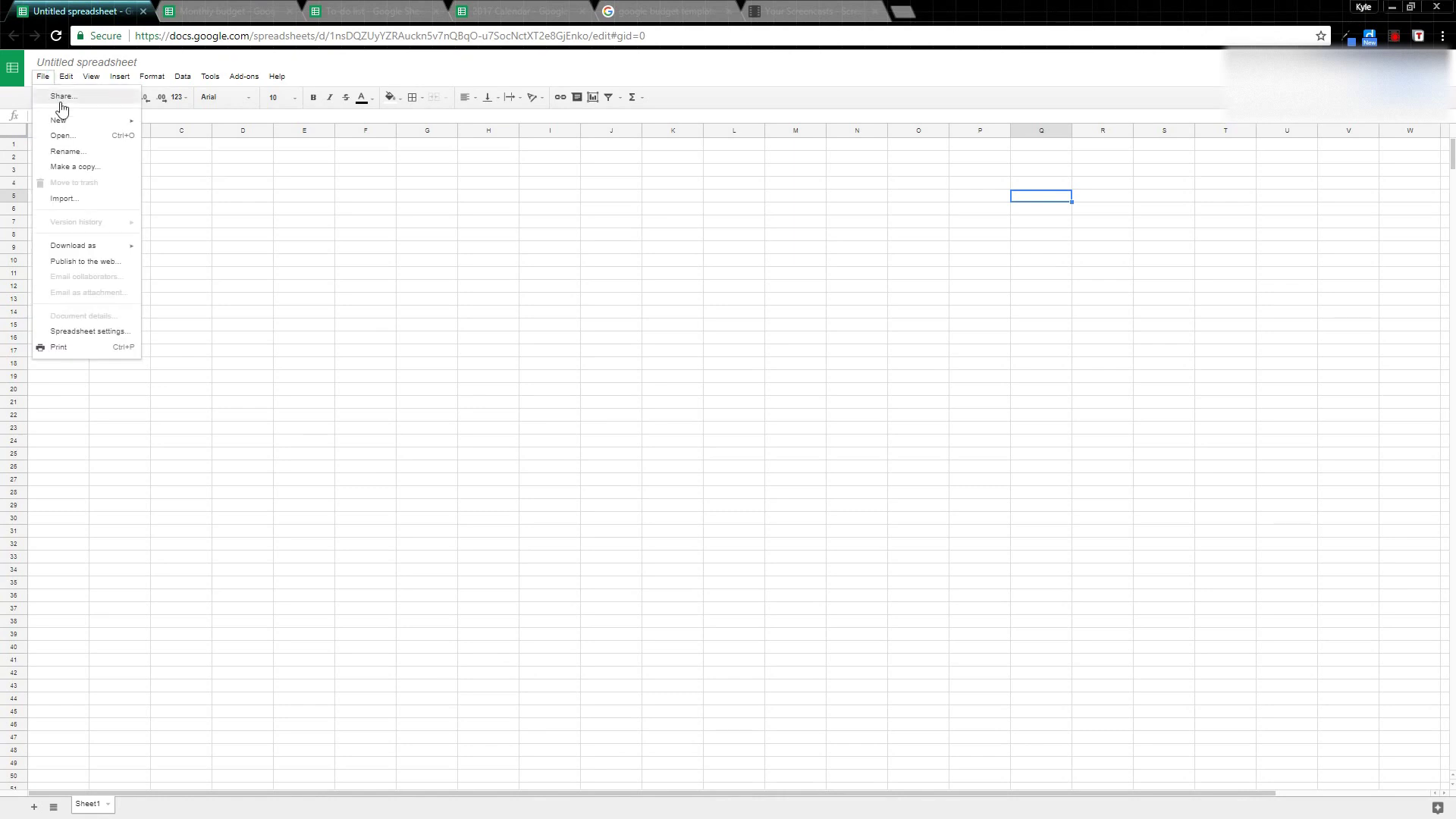
- Create a new spreadsheet from the Annual budget template and switch to the Monthly budget copy
mouse_move(61, 119)
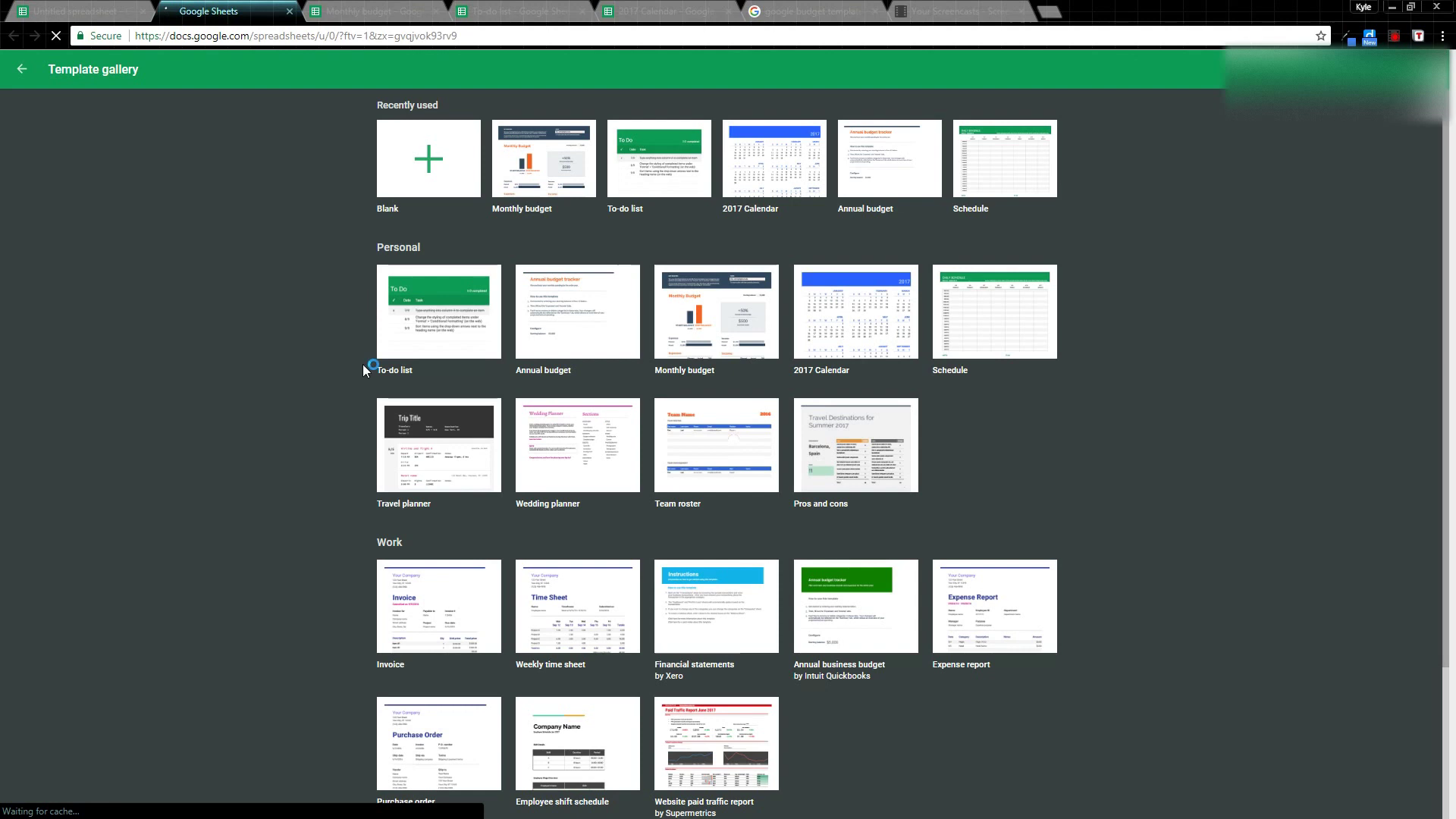
left_click(733, 440)
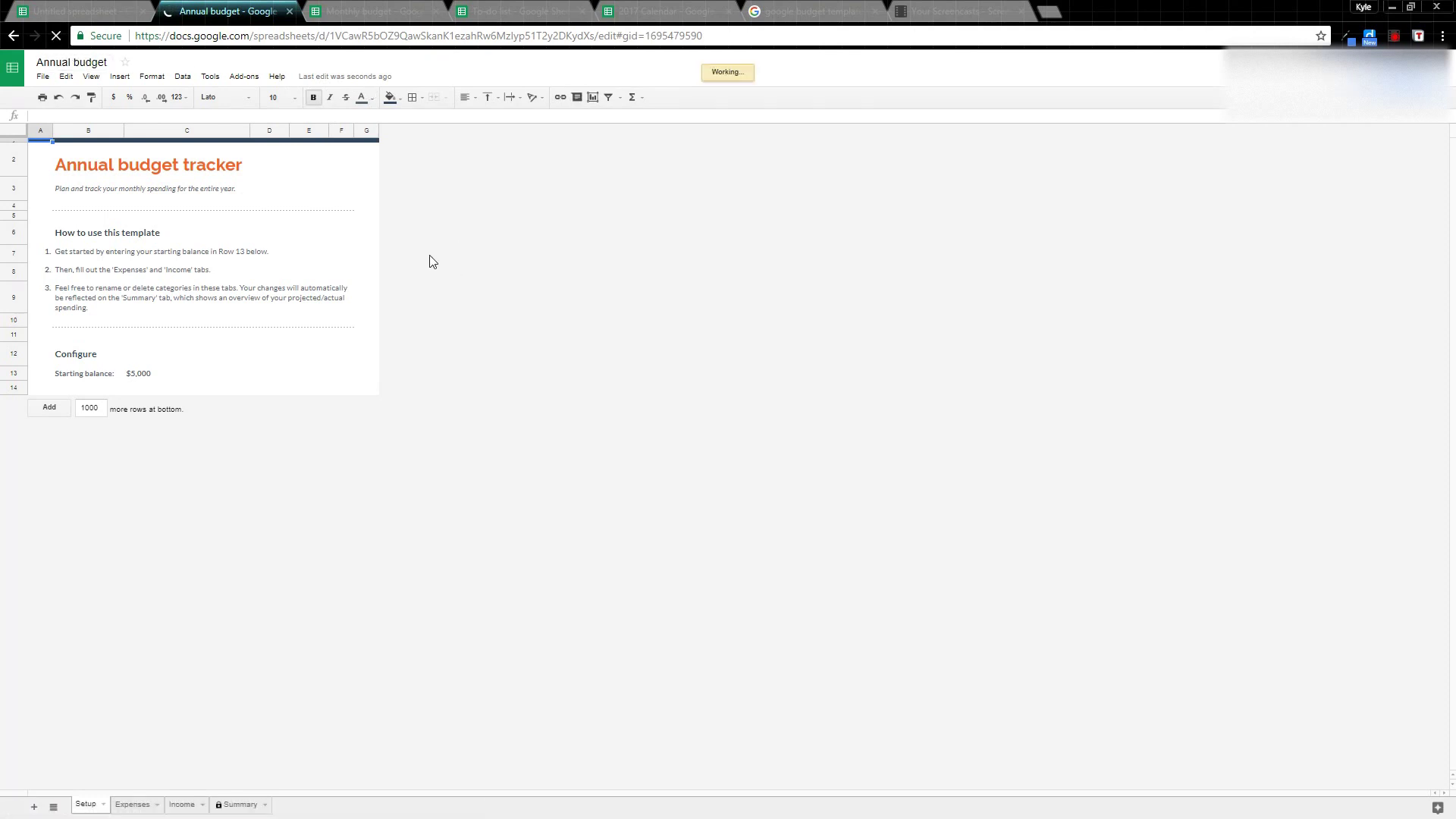
left_click(365, 9)
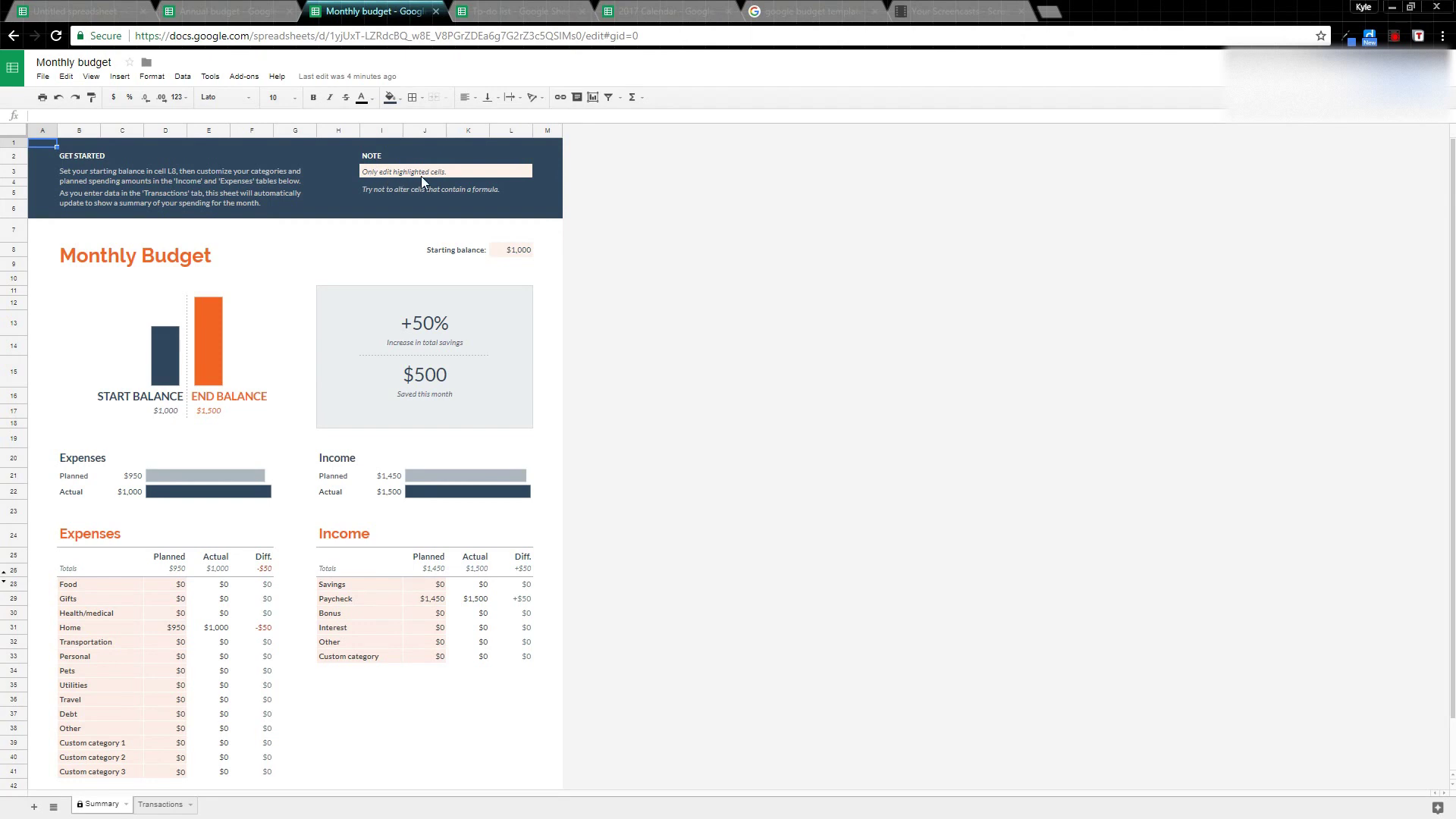
- Enter 300 as the Food planned expense in the budget summary
scroll(202, 491, "down", 1)
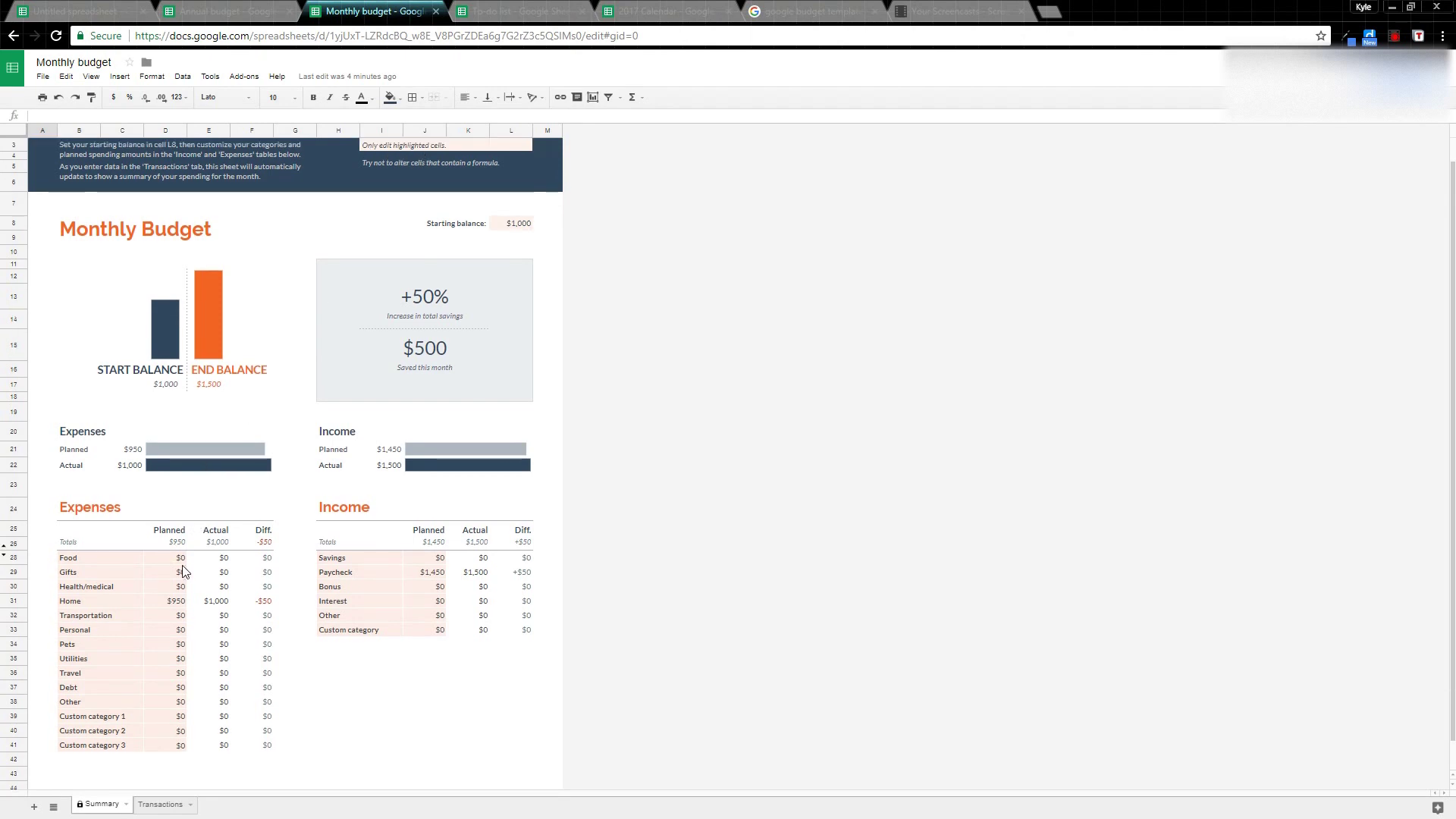
left_click(182, 559)
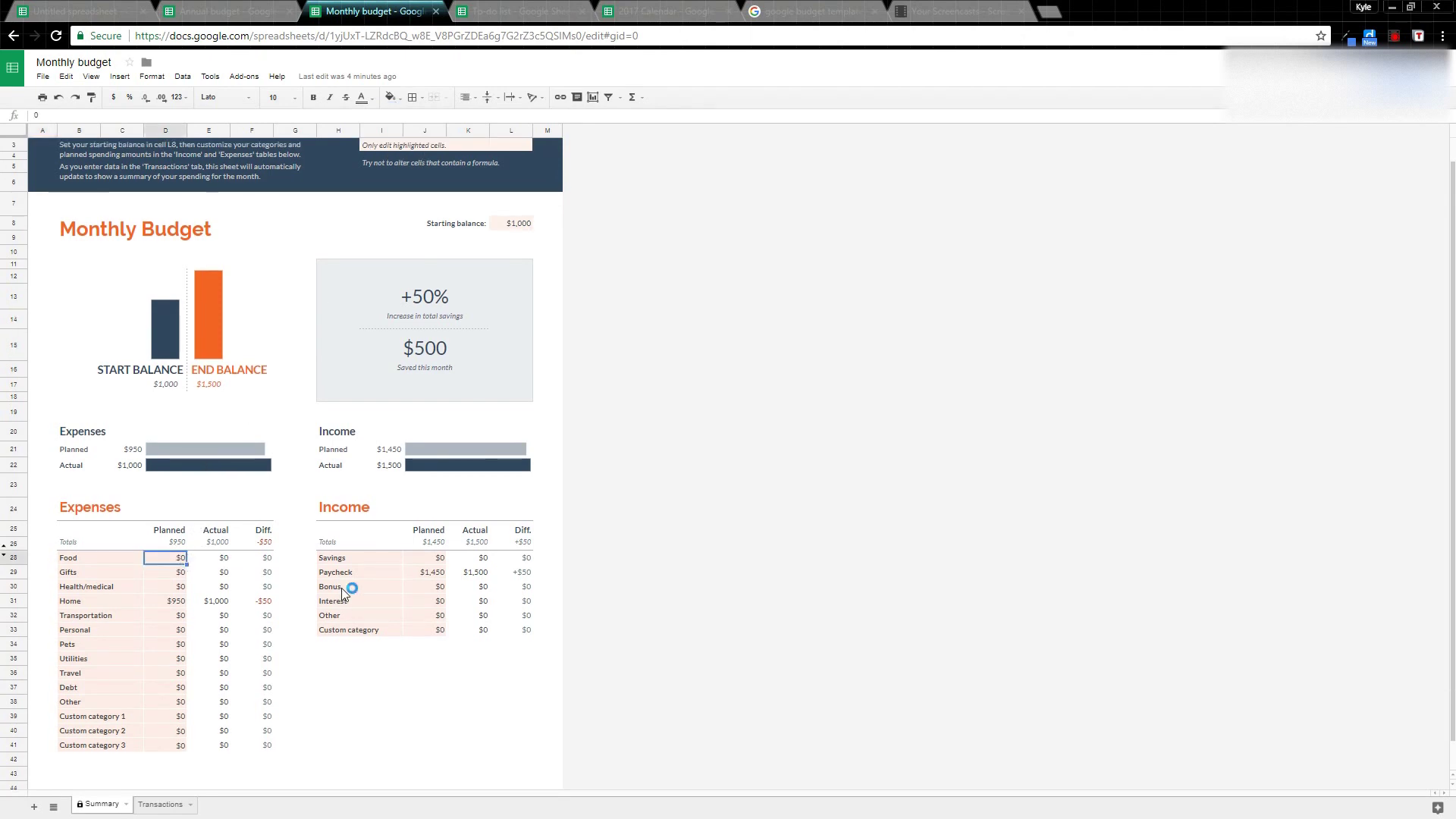
type("300")
key("Return")
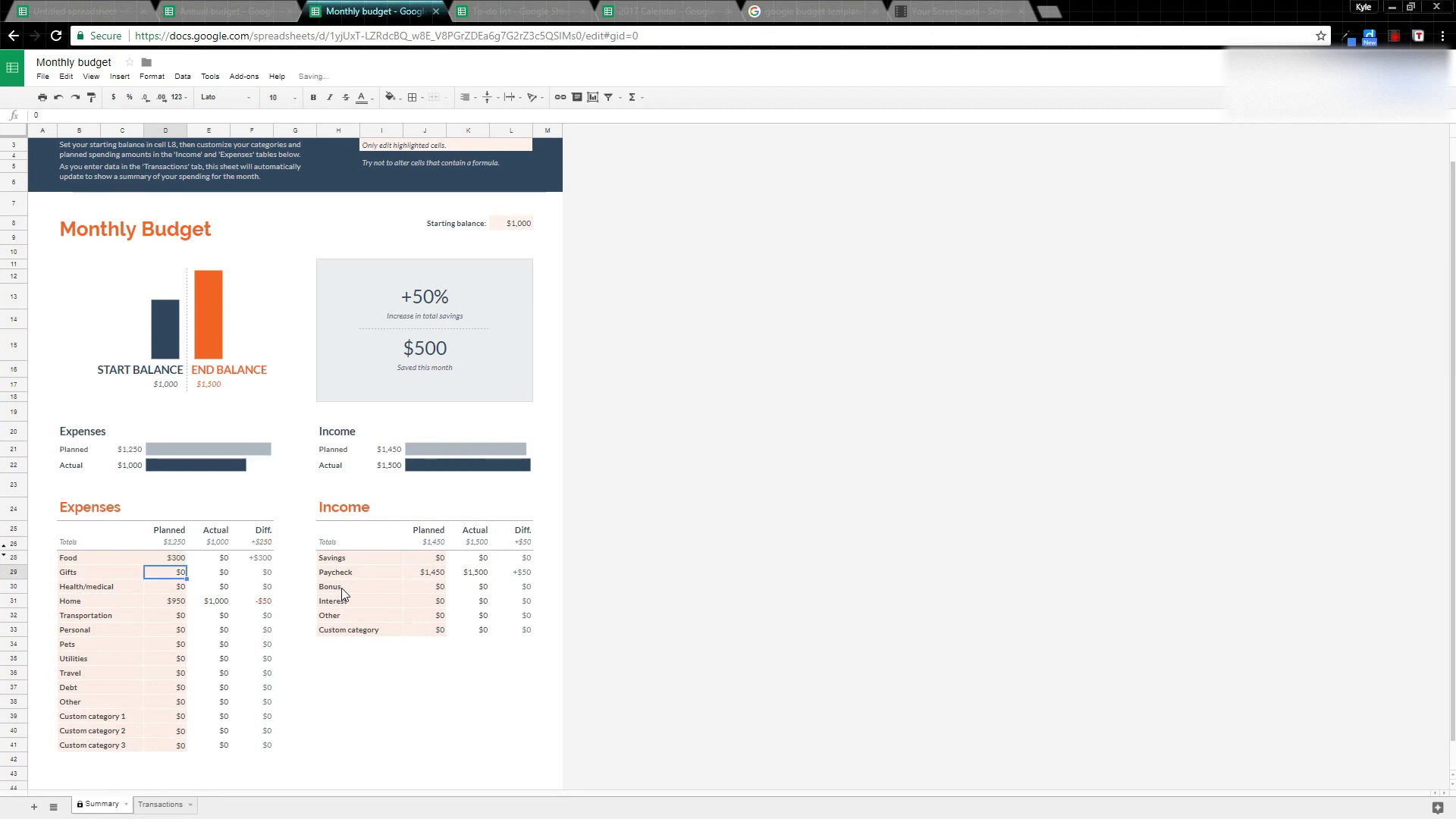
- Inspect the formulas behind Food actual and Food Diff., then go to Transactions
key("Right")
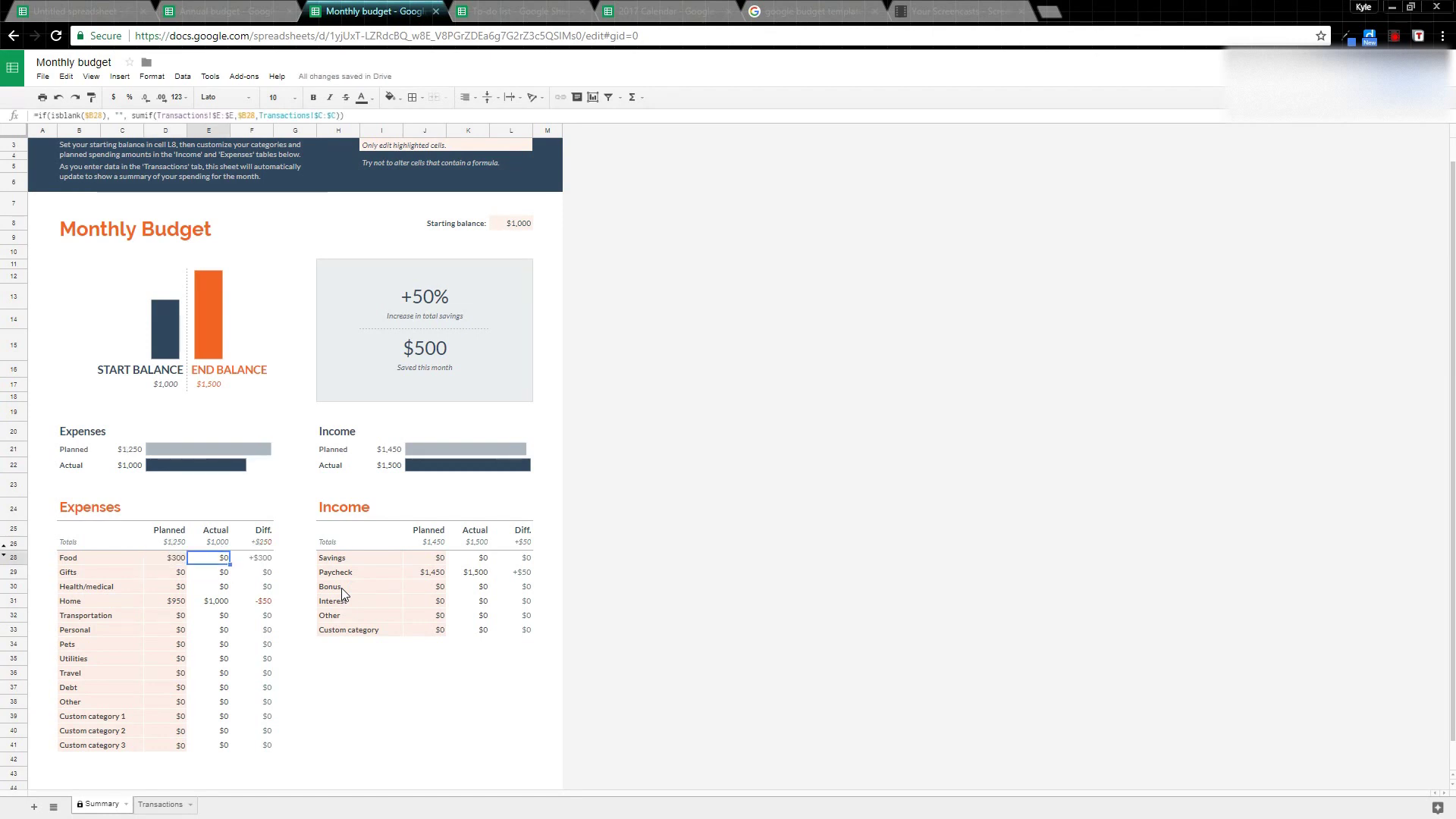
key("Up")
key("Right")
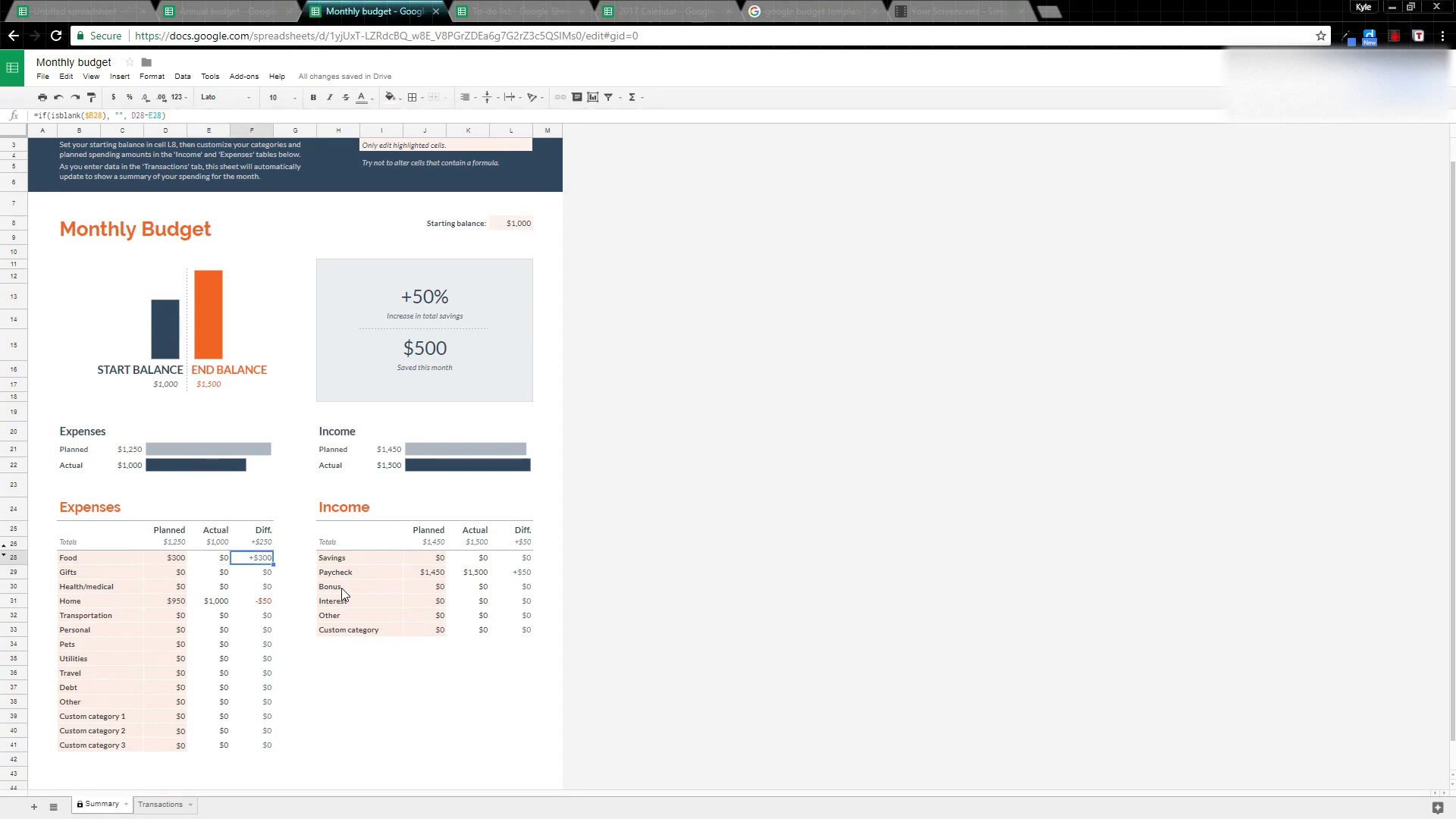
key("Left")
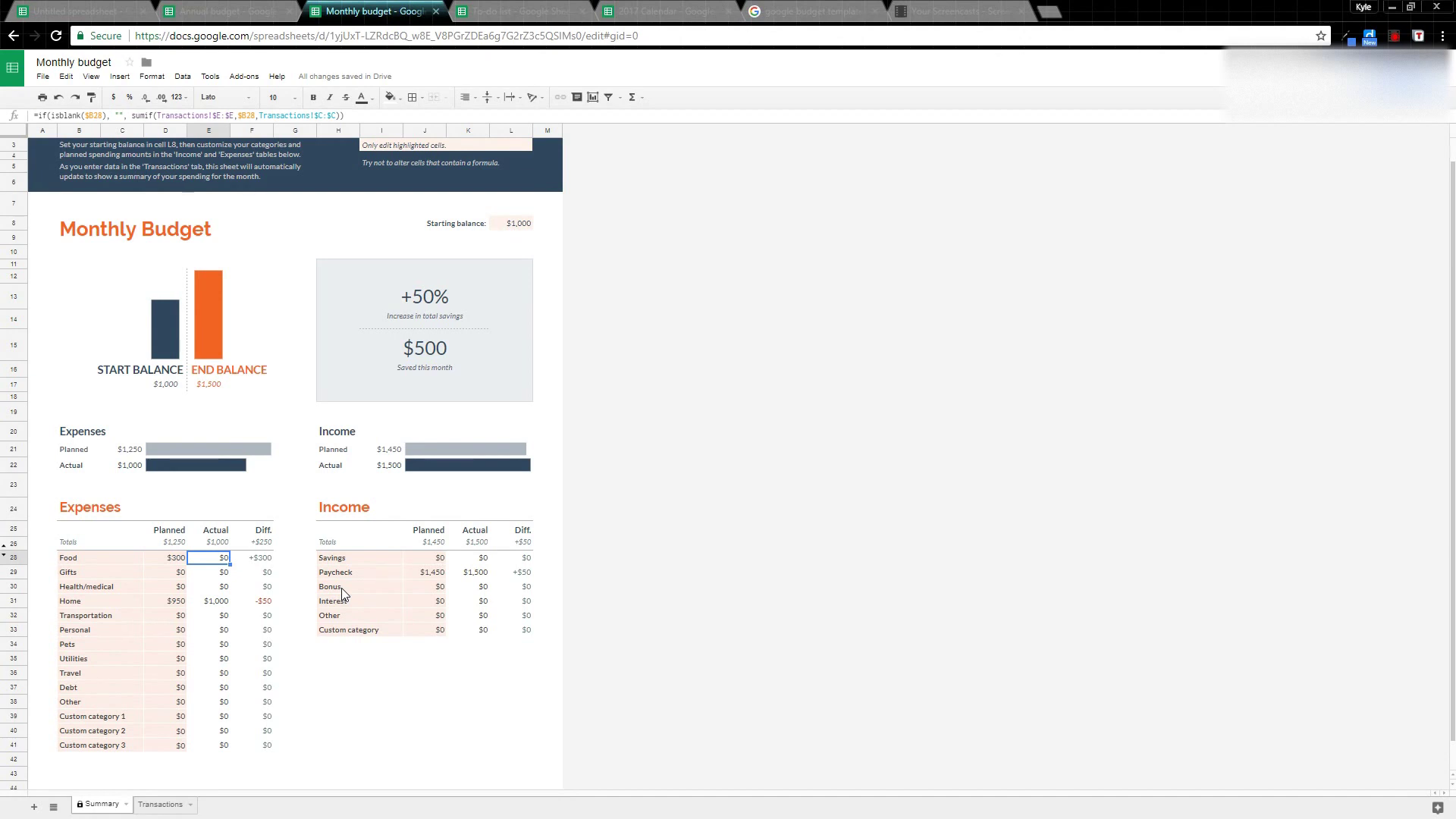
key("Left")
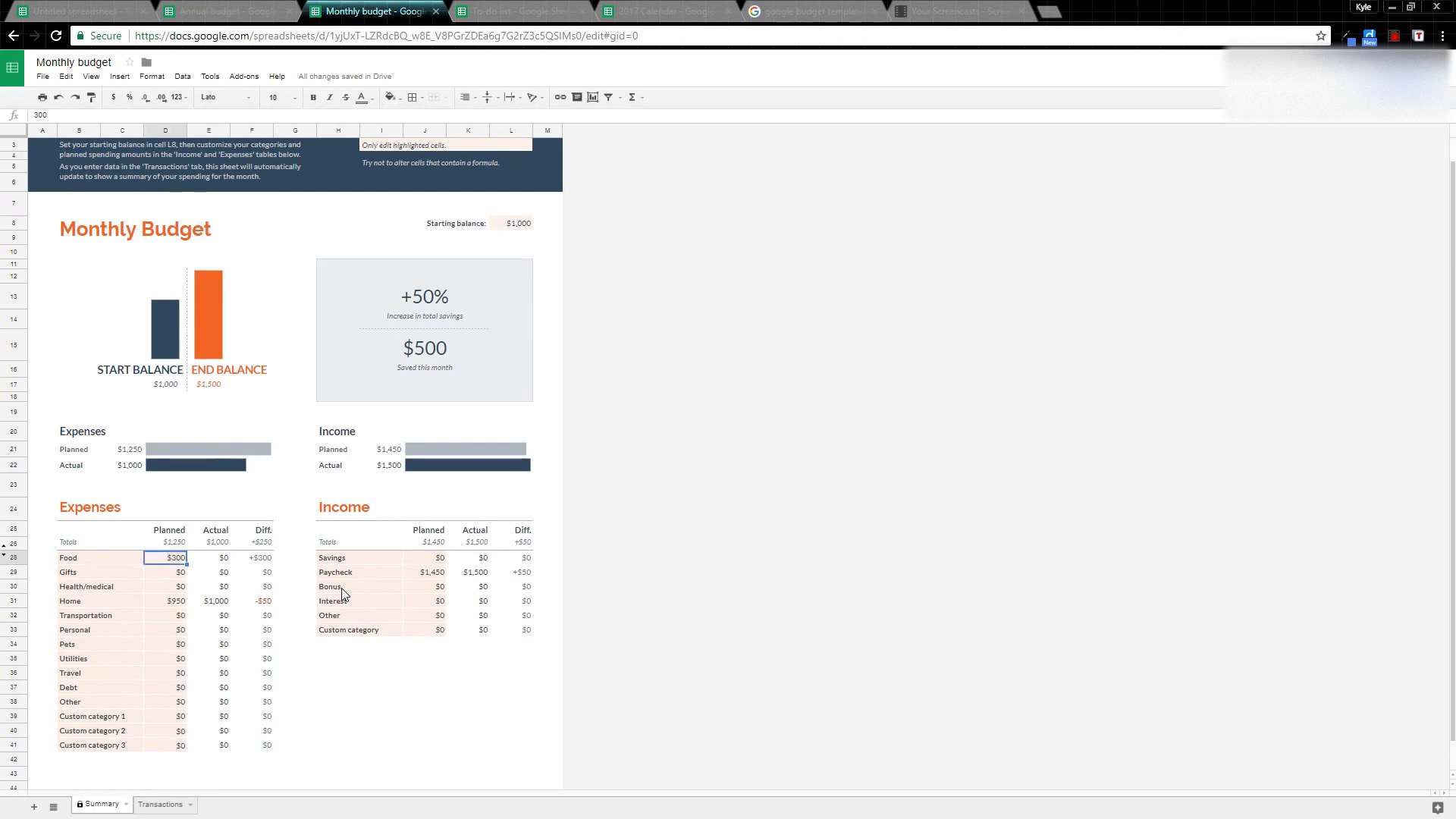
left_click(162, 806)
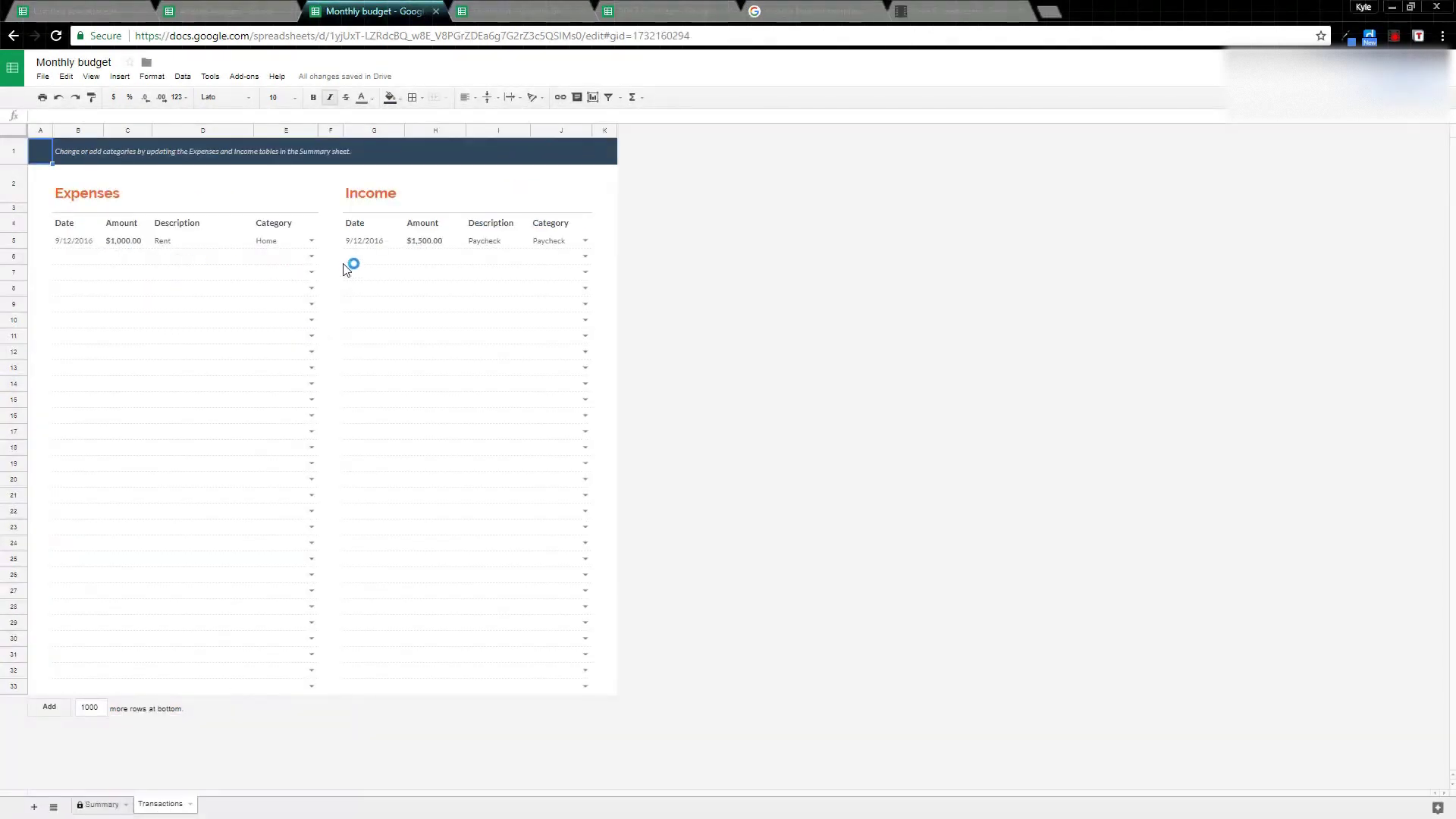
- Enter a new expense dated 9/15/2016 for $50 described as 'food'
left_click(66, 258)
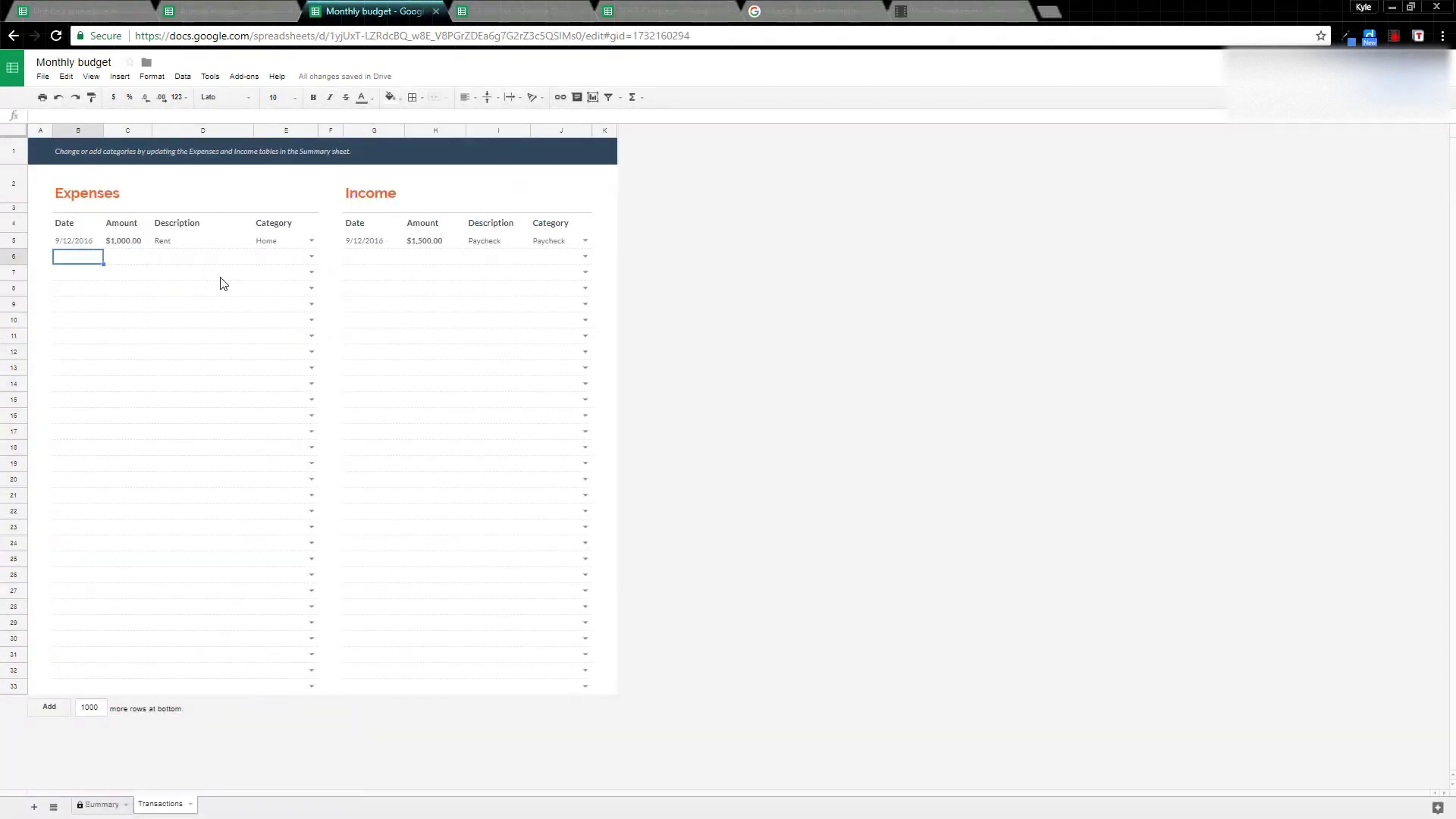
type("9/15/2016")
key("Tab")
type("50")
key("Tab")
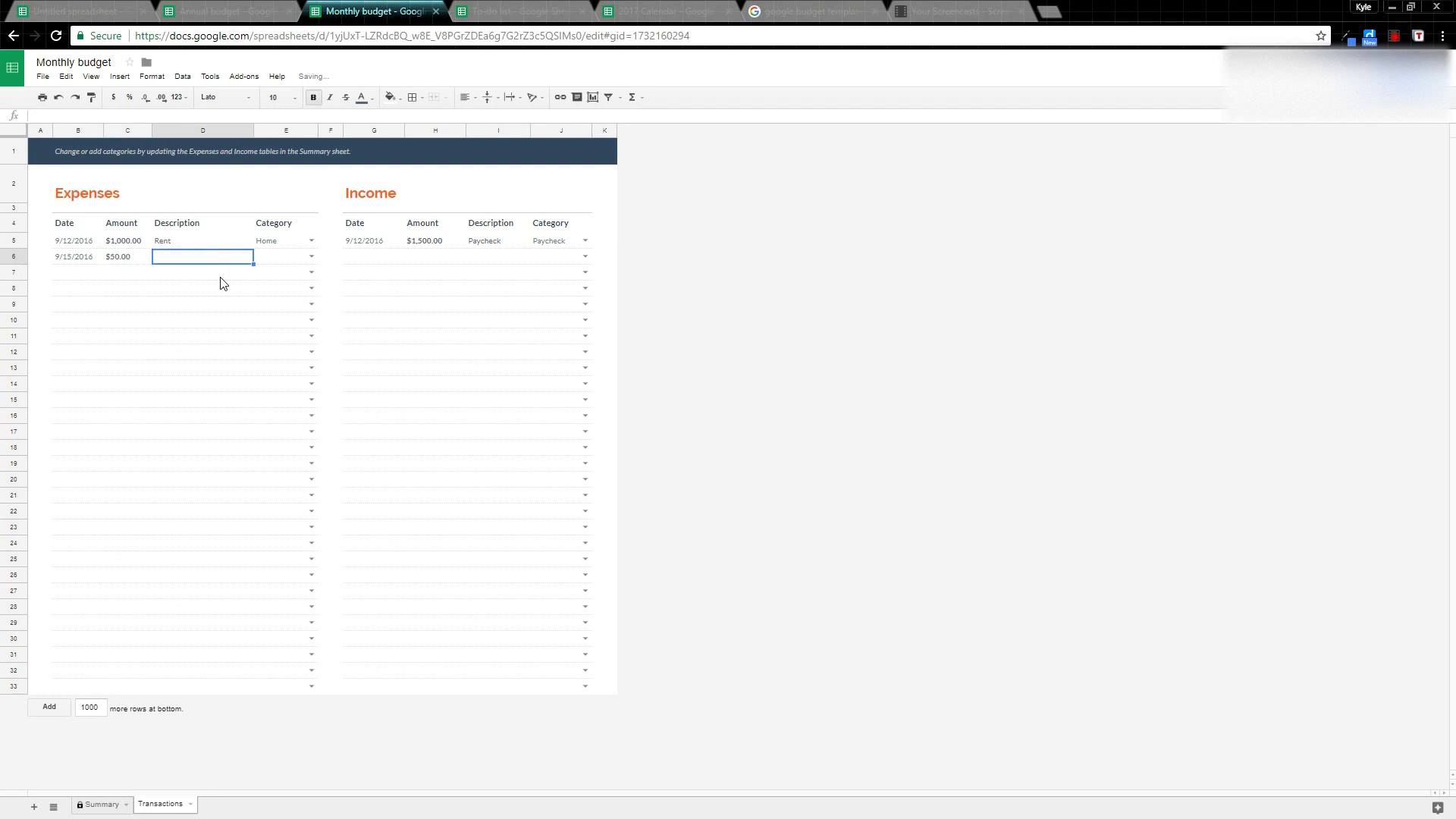
type("food")
key("Tab")
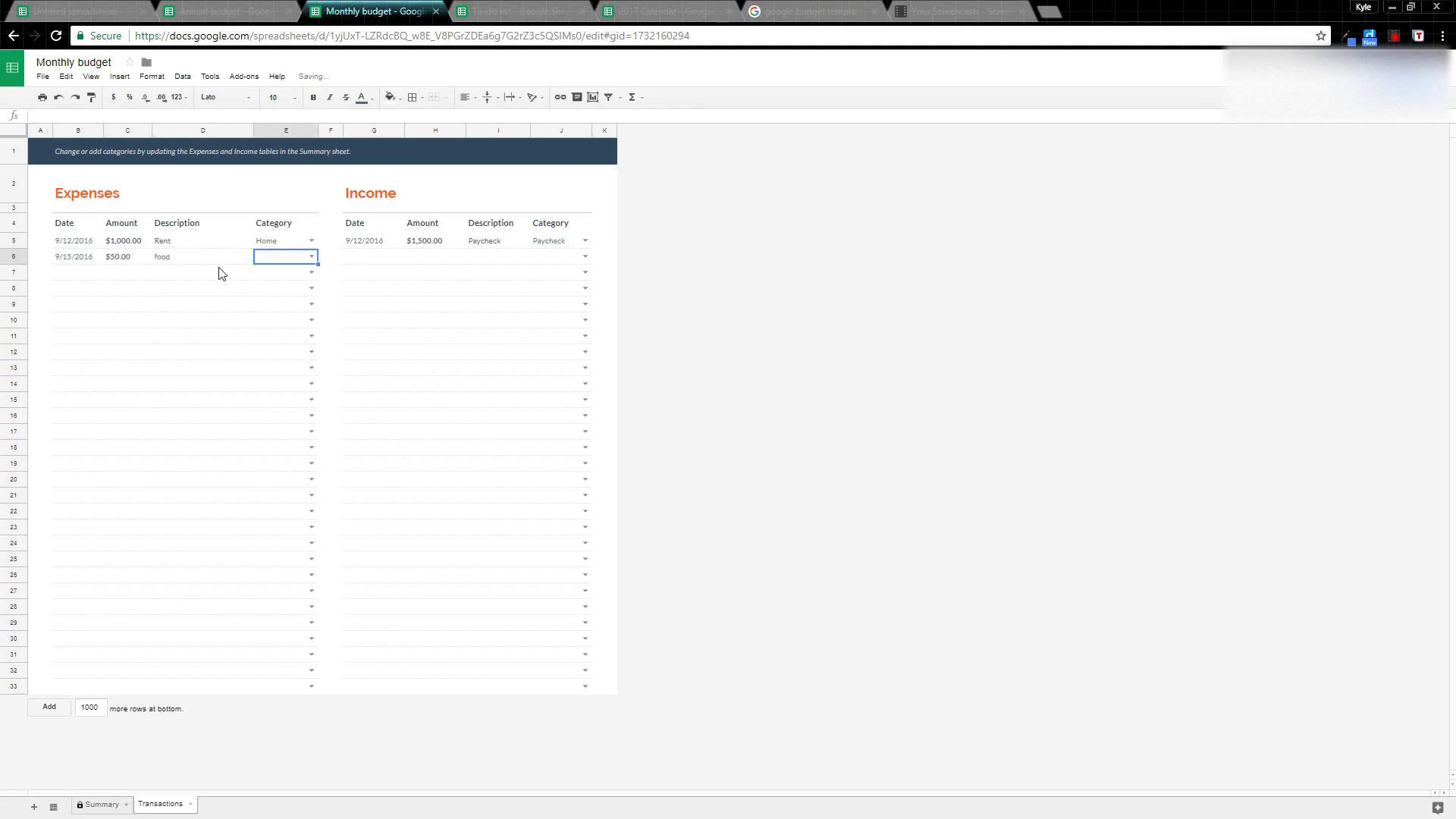
- Set the new expense's category to Food and review the updated Summary
left_click(311, 256)
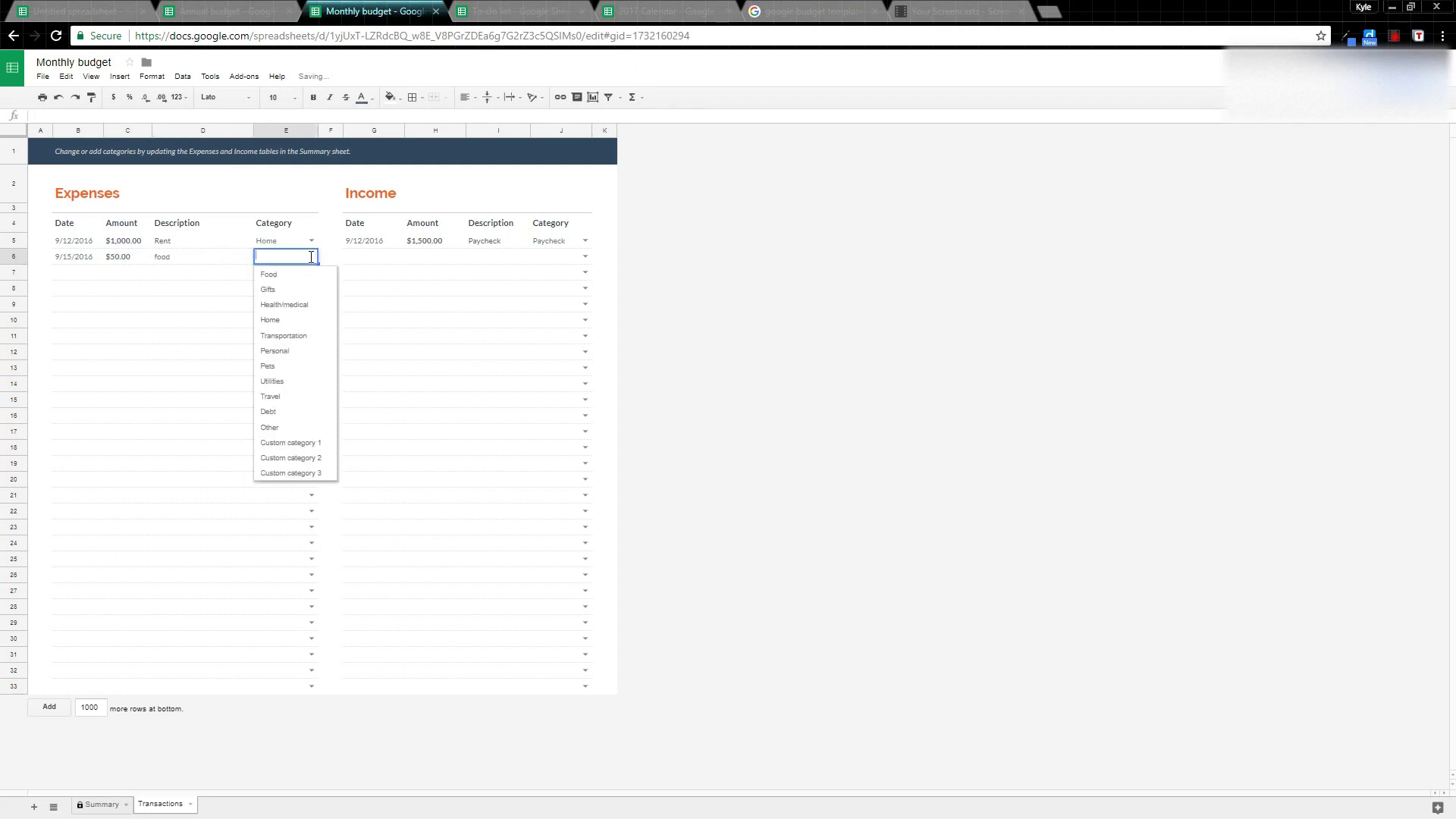
left_click(276, 280)
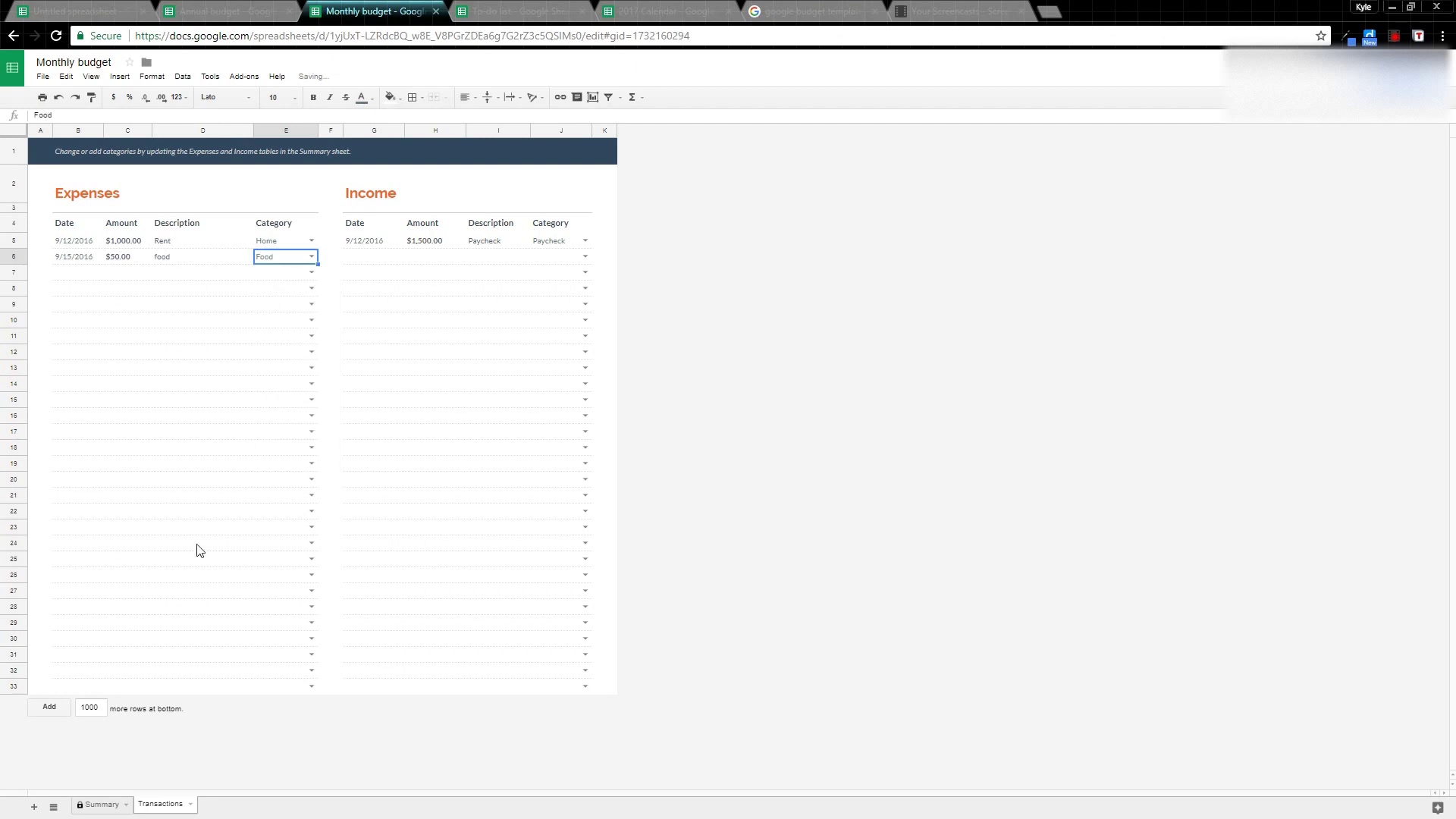
left_click(95, 808)
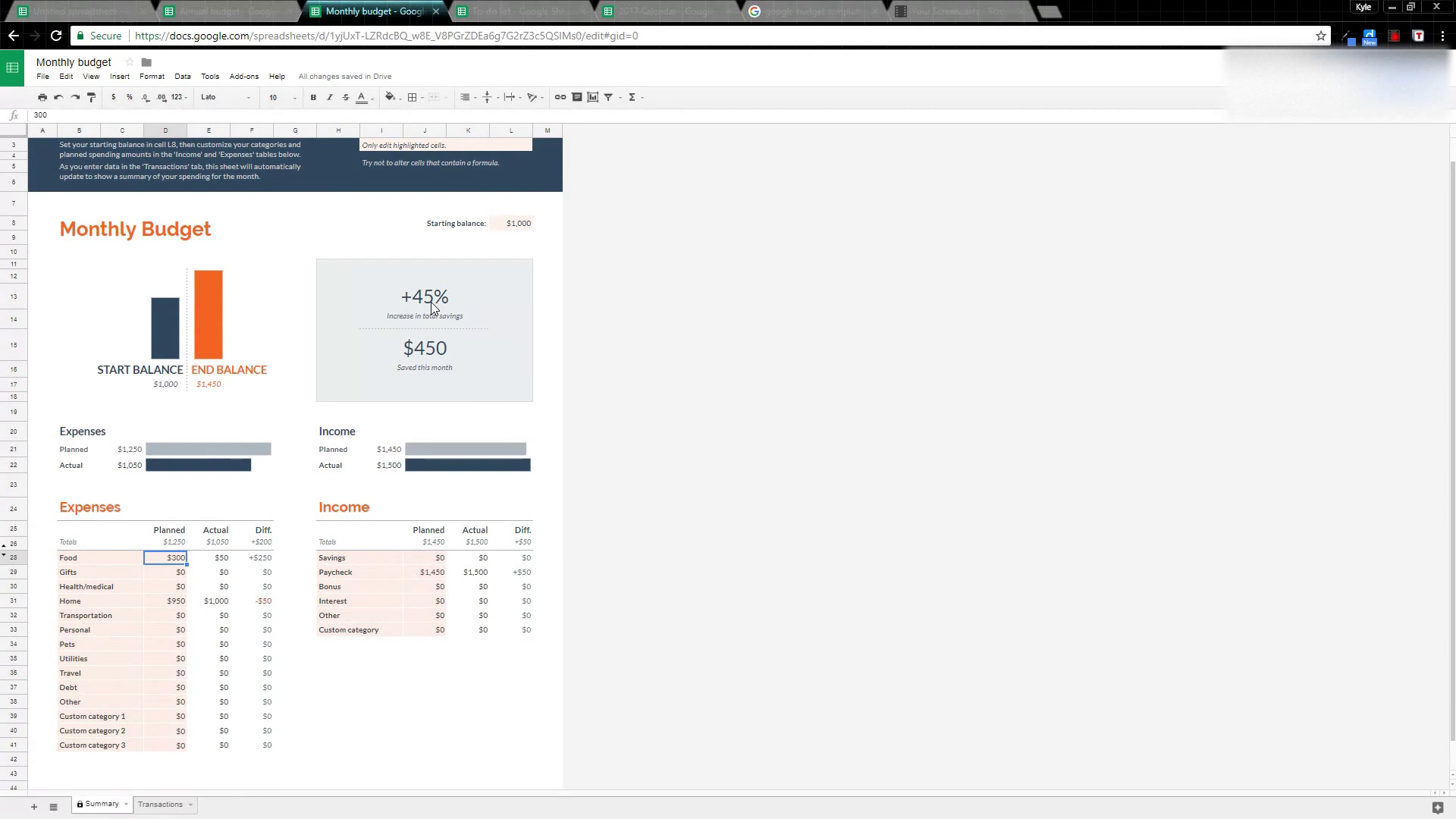
left_click(502, 15)
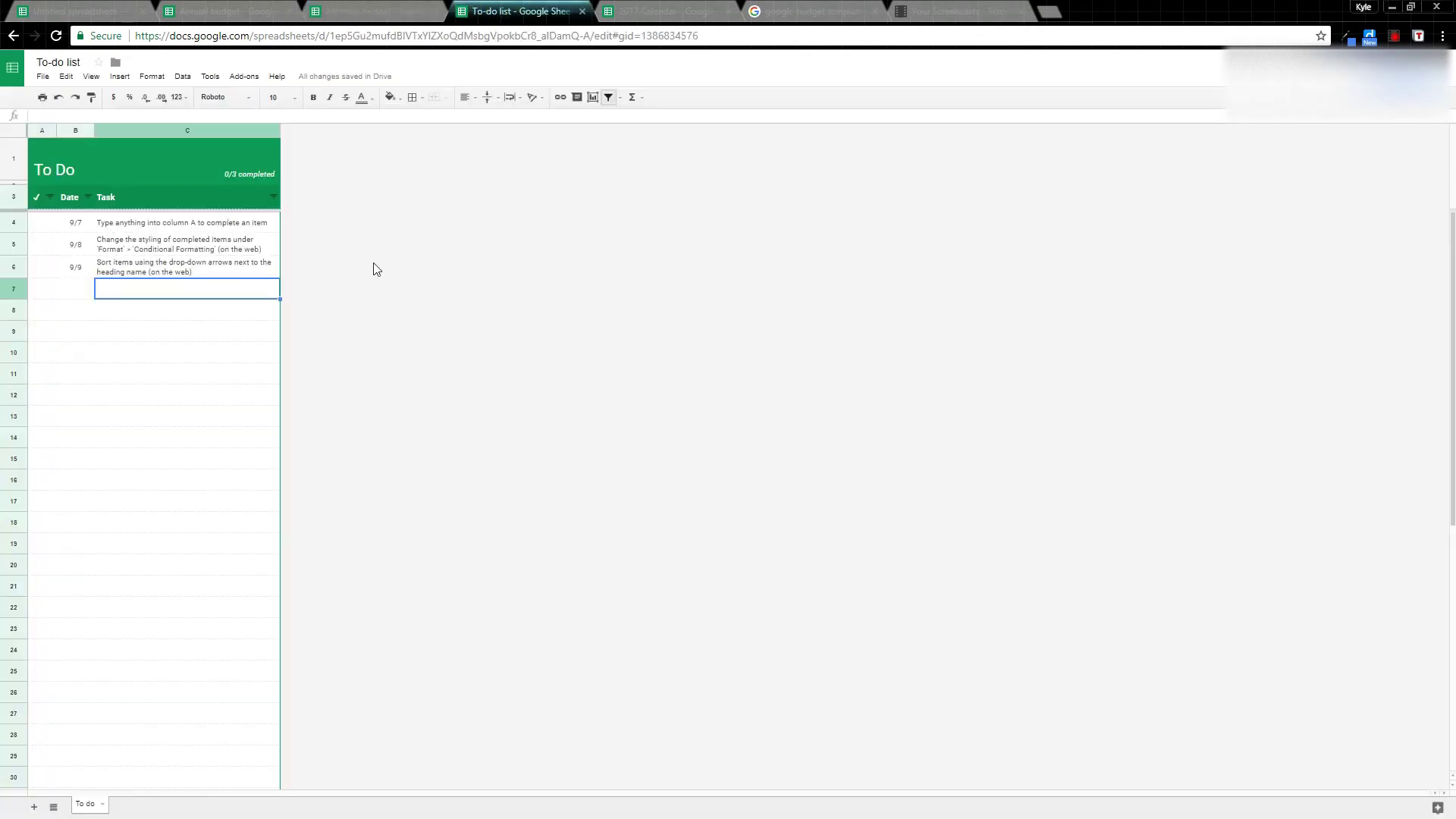
- Mark the first two to-do tasks as completed with an x
left_click(44, 224)
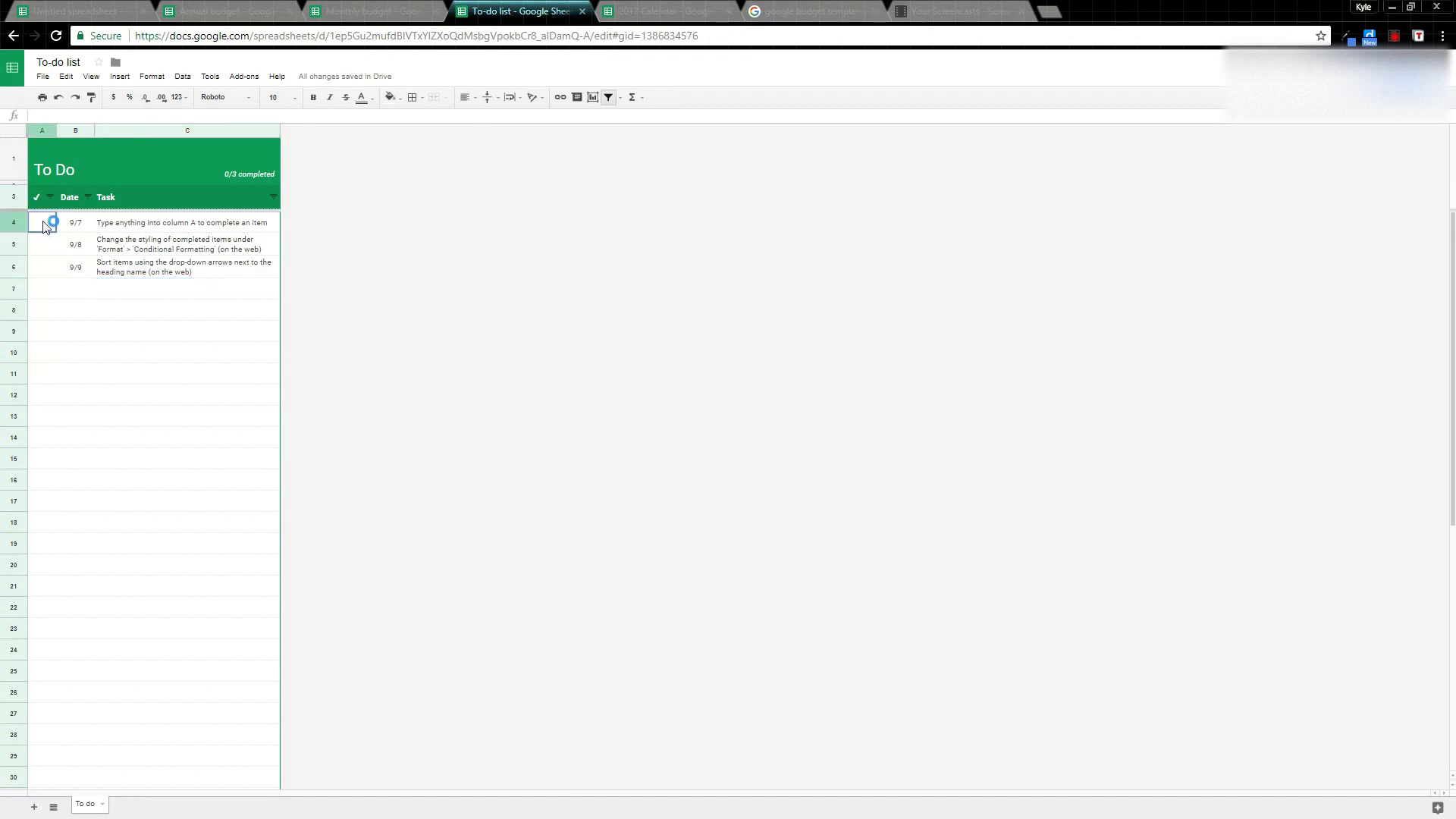
type("x")
key("Return")
type("x")
key("Return")
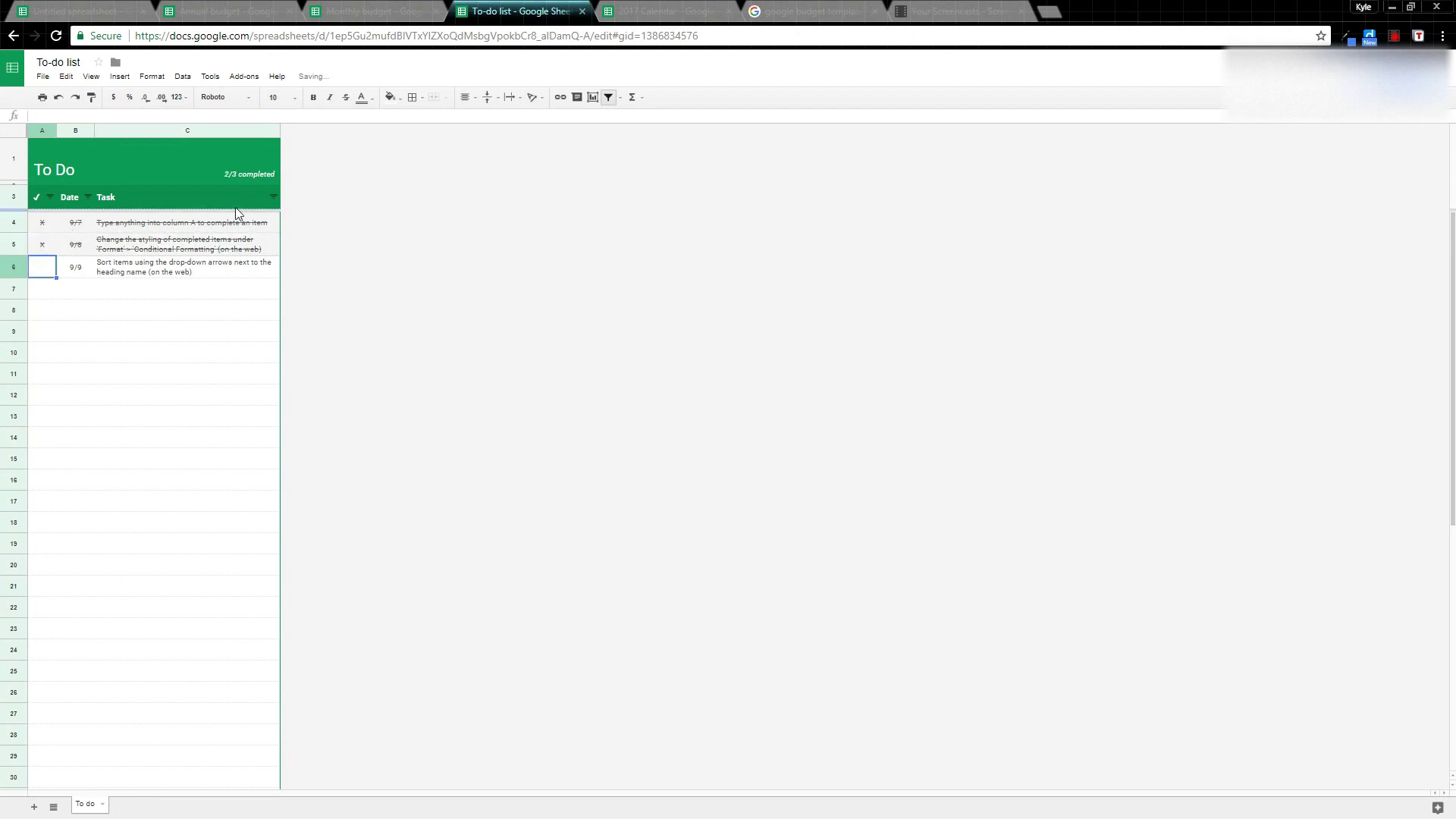
- Add the task 'Feed the dog' in row 7
left_click(138, 294)
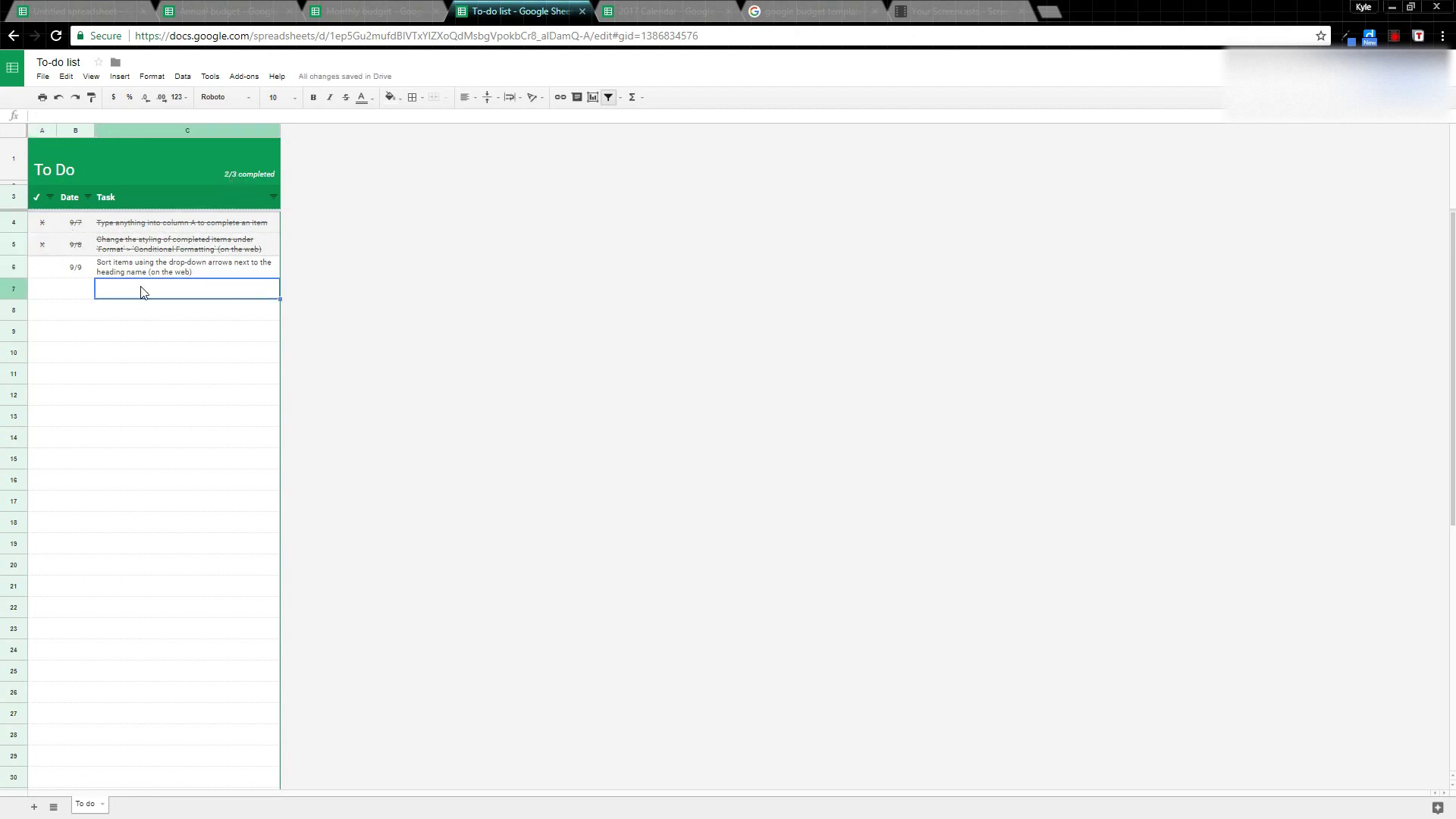
type("Feed the dog")
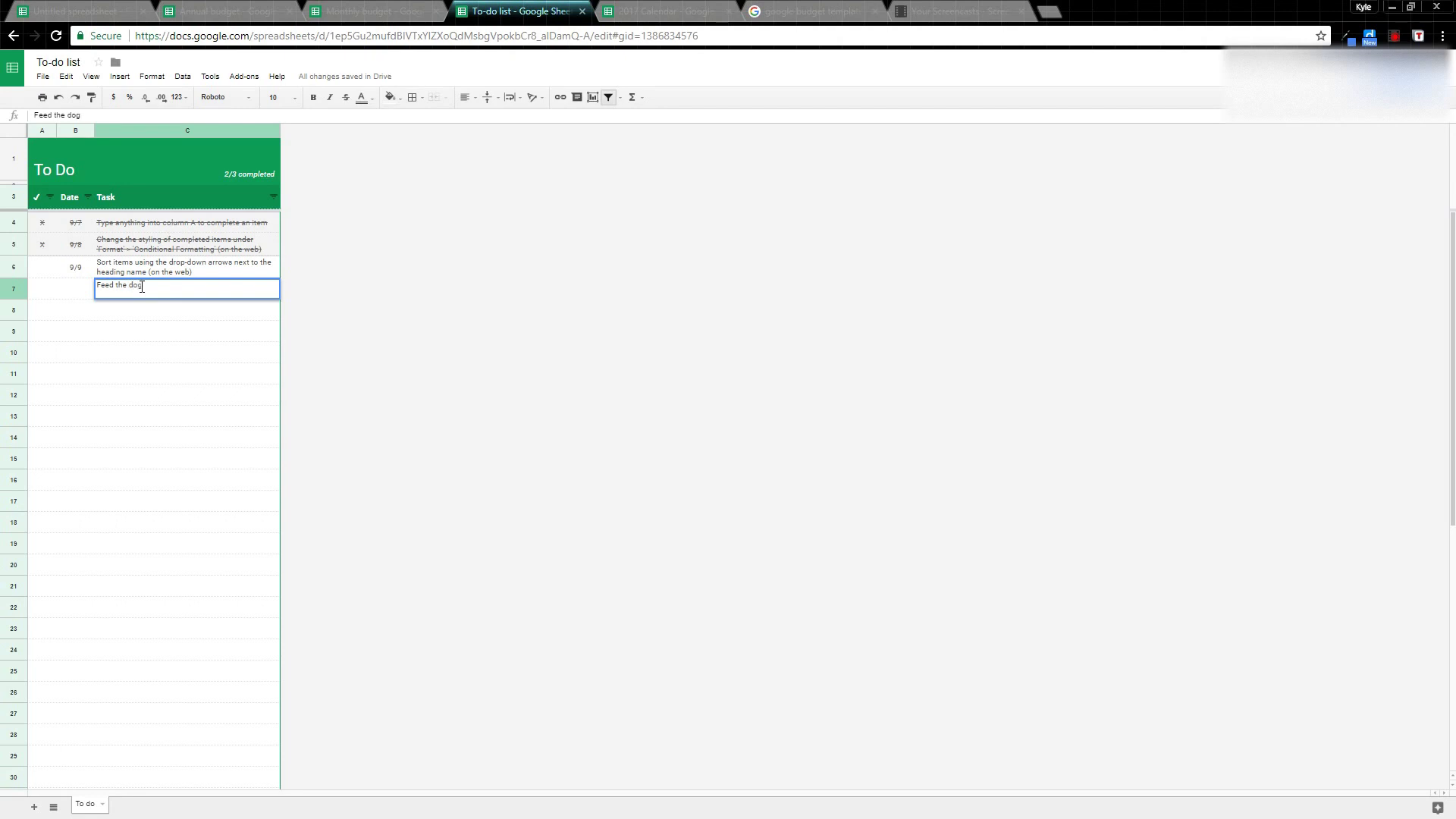
key("Return")
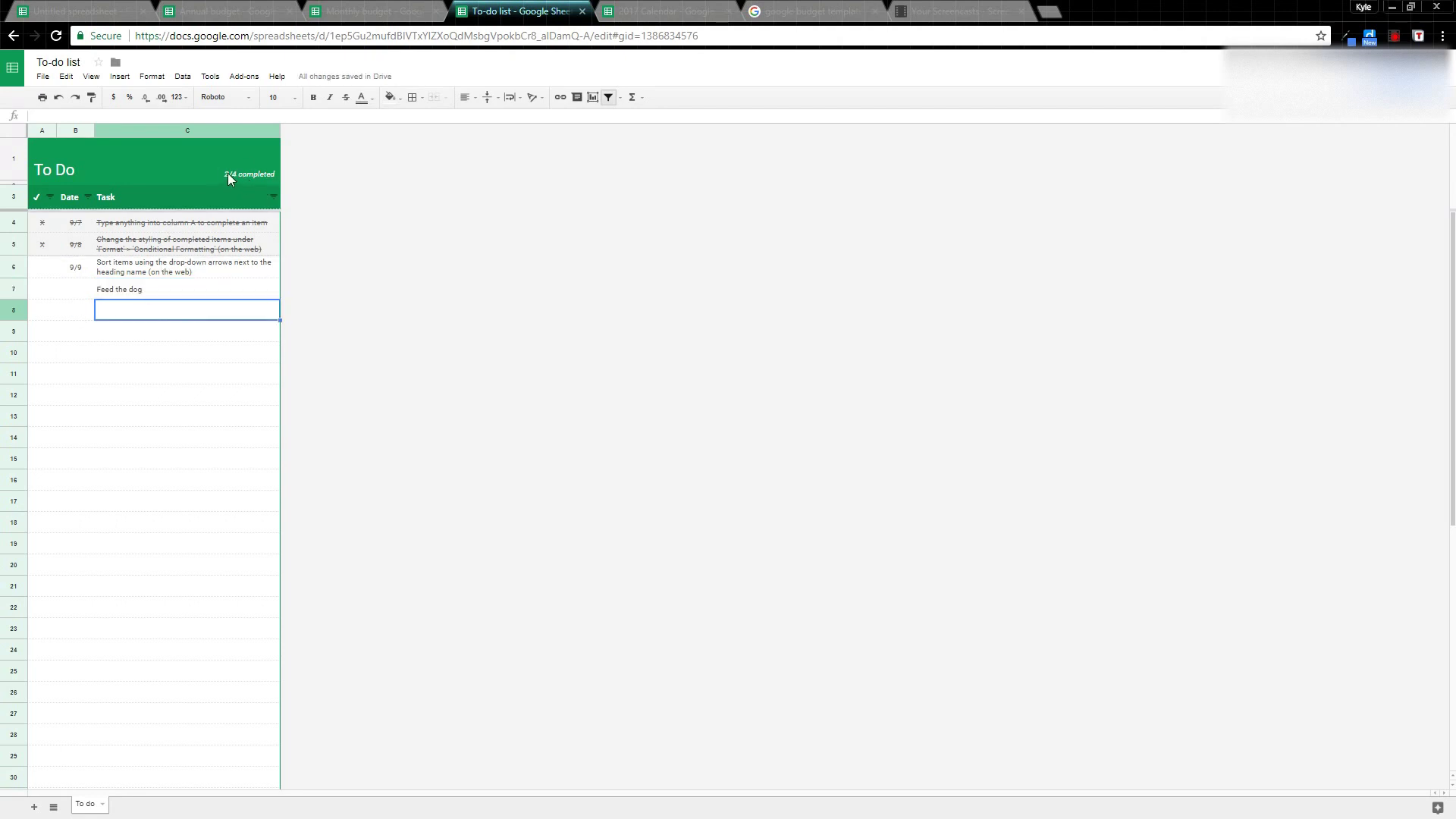
- Filter the completed column to hide tasks marked X
left_click(50, 197)
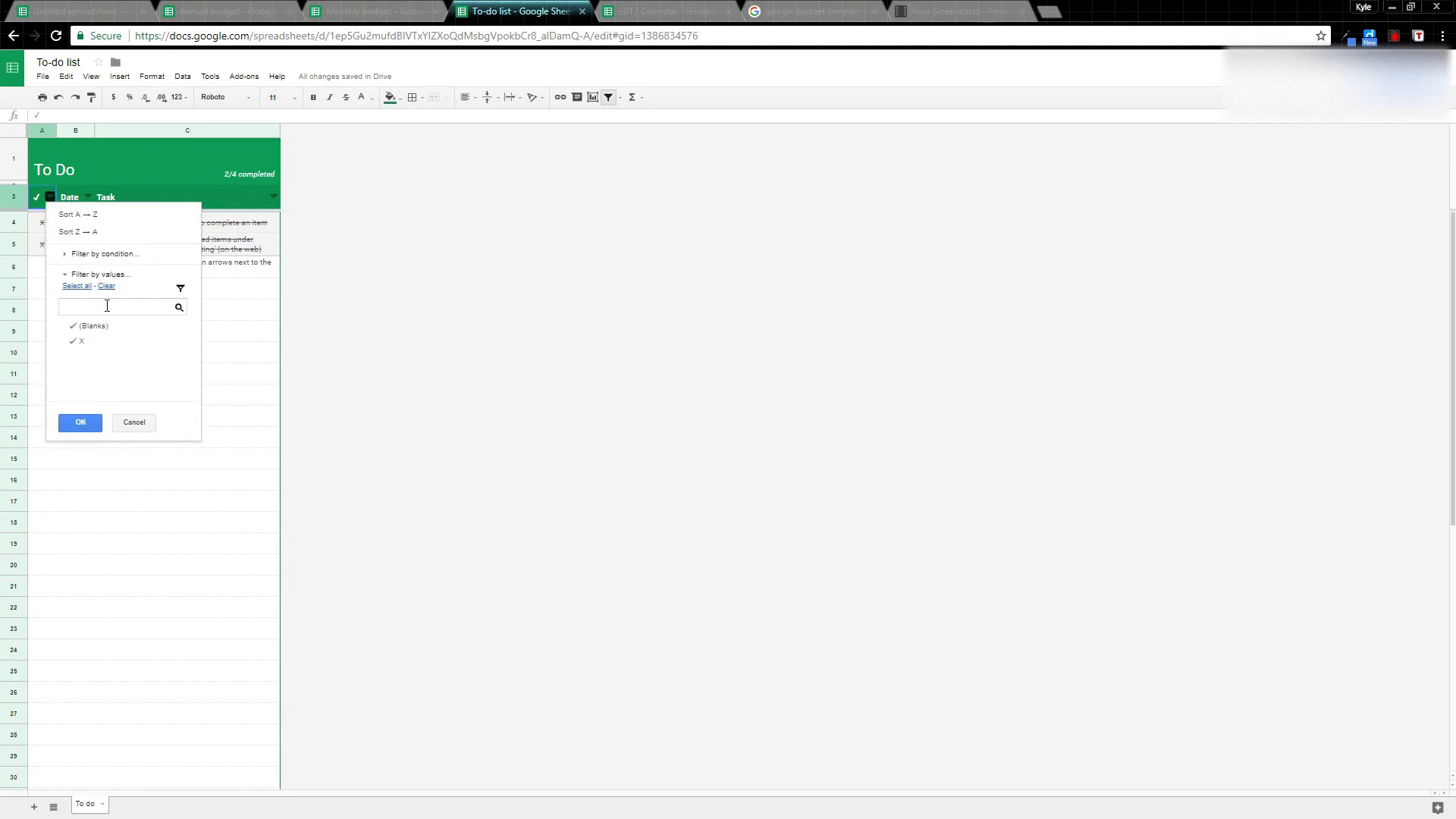
left_click(82, 342)
left_click(81, 422)
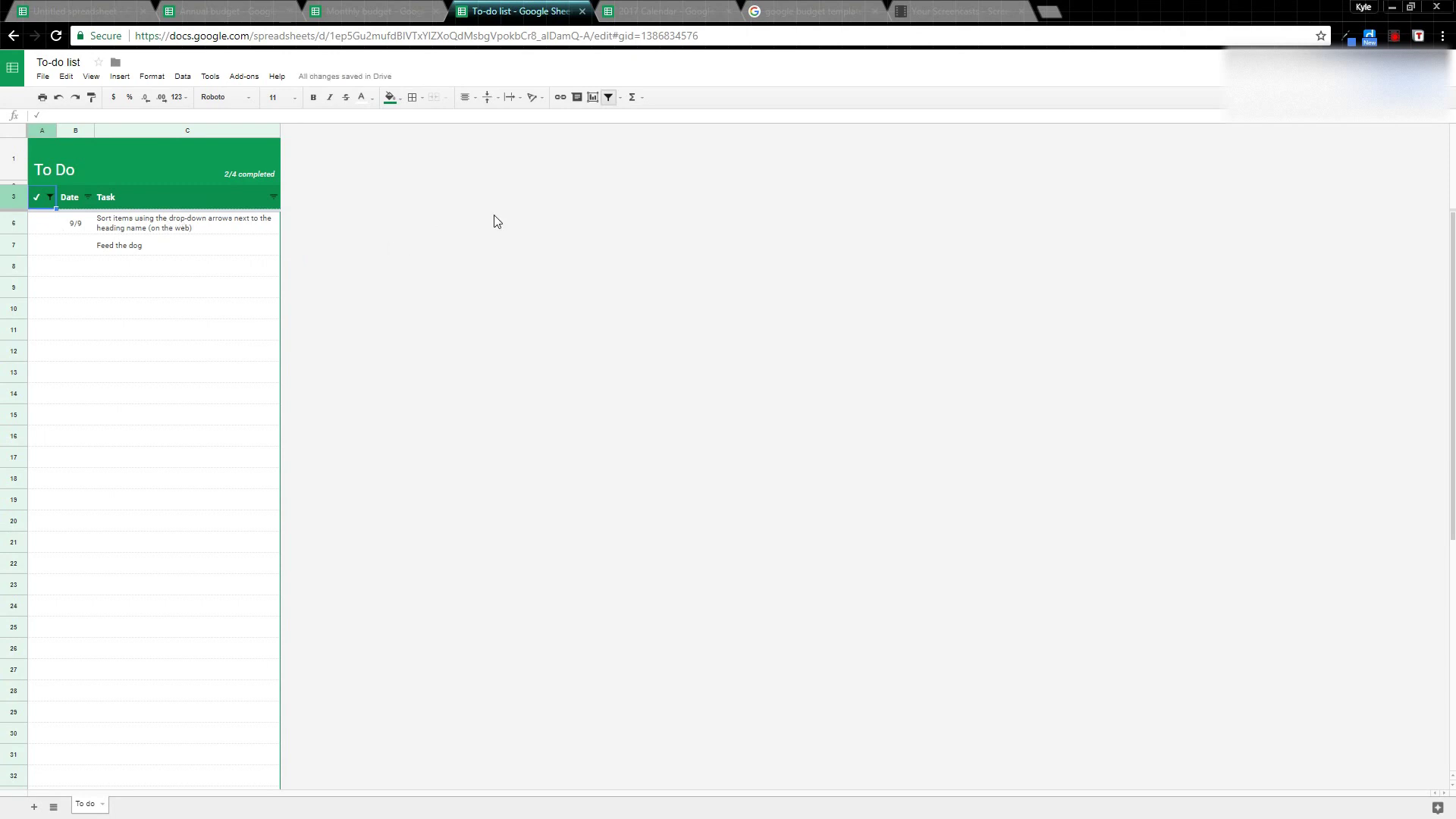
left_click(656, 10)
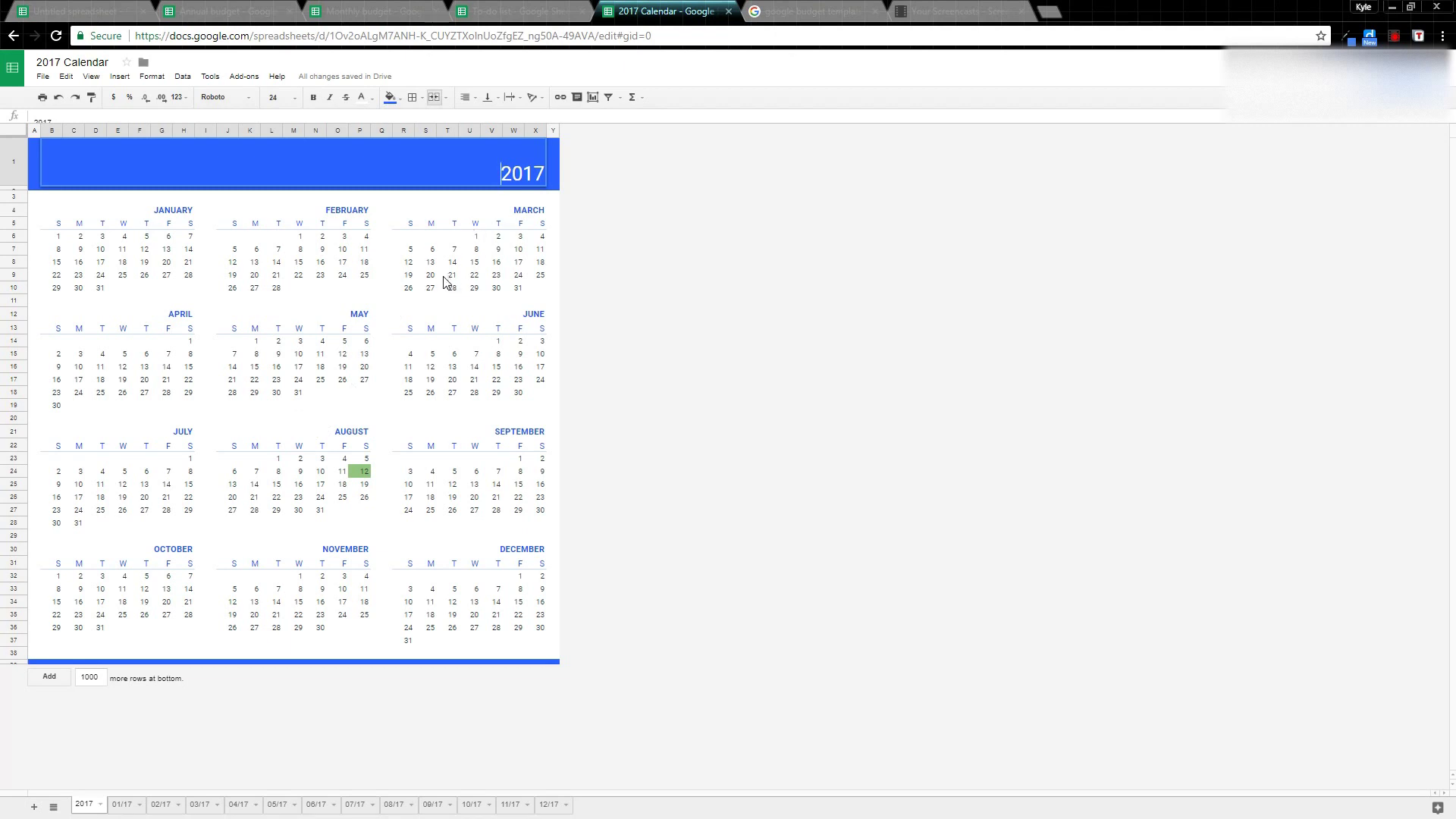
- Retitle the calendar 'Kids Soccer Practice 2017' and fill September 11, 13 and 15 light green
type("Kids Soccer Practice")
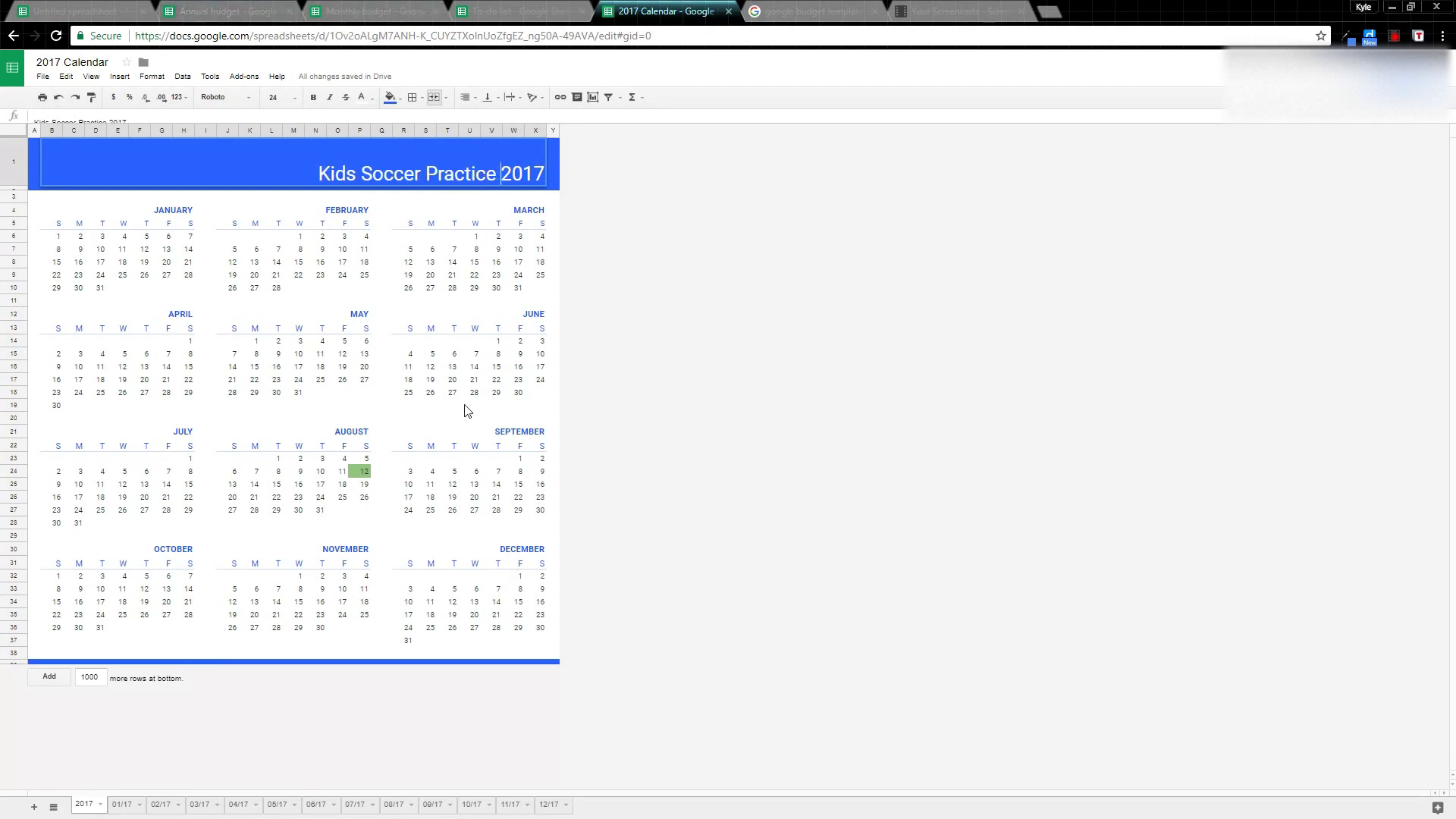
left_click(607, 380)
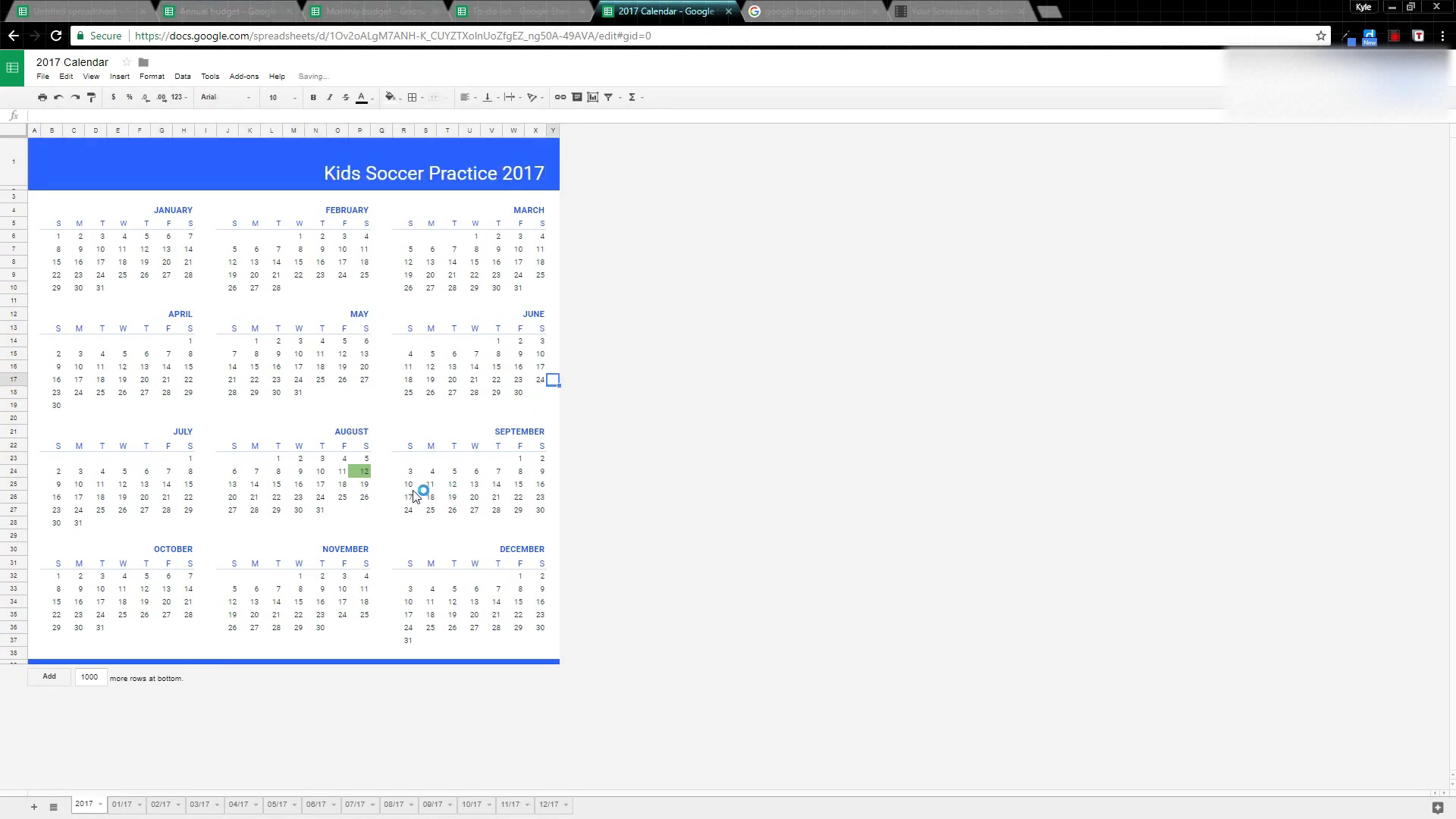
left_click(413, 487)
left_click(433, 489)
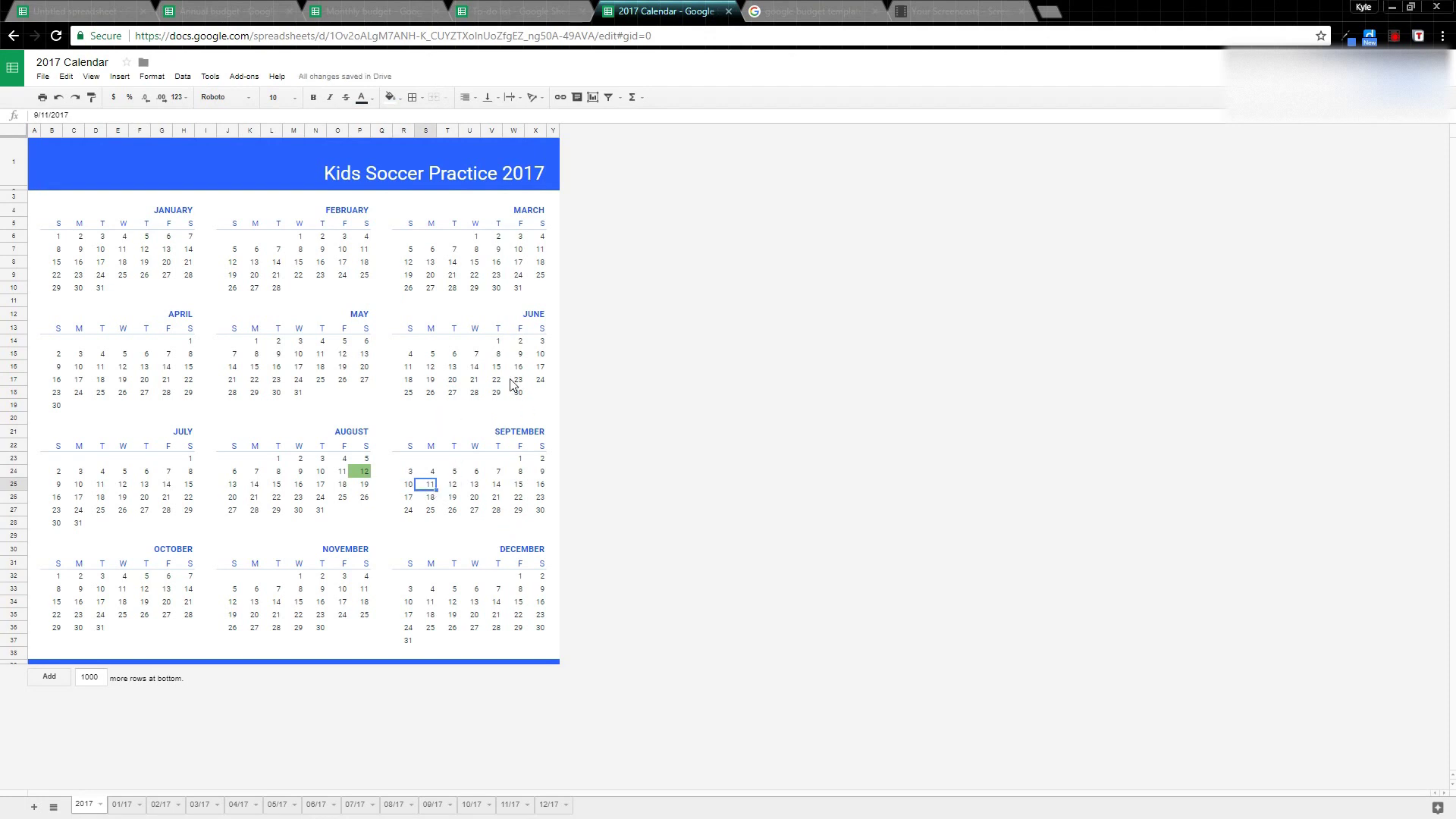
left_click(473, 486, "ctrl")
left_click(517, 487, "ctrl")
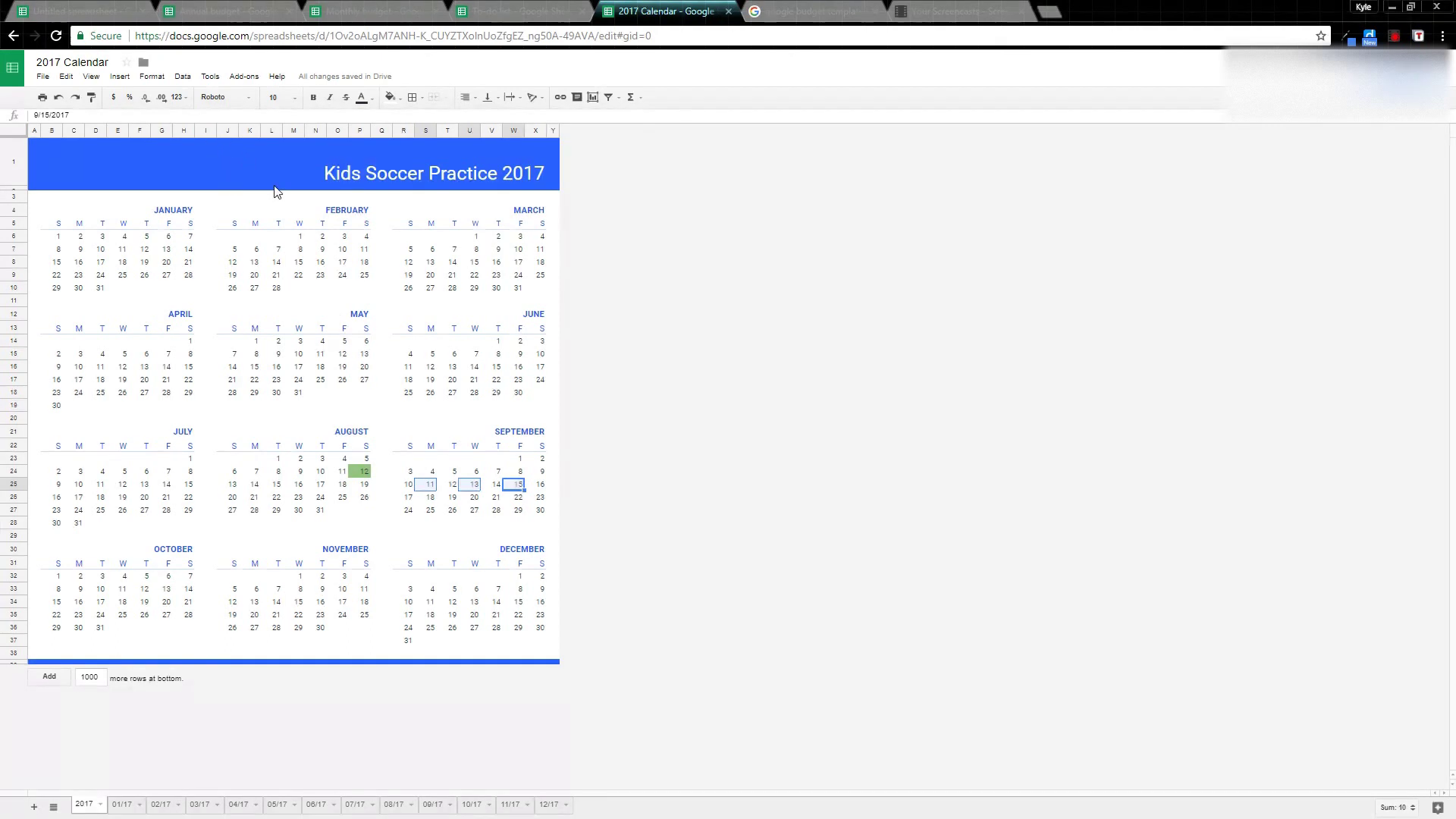
left_click(400, 100)
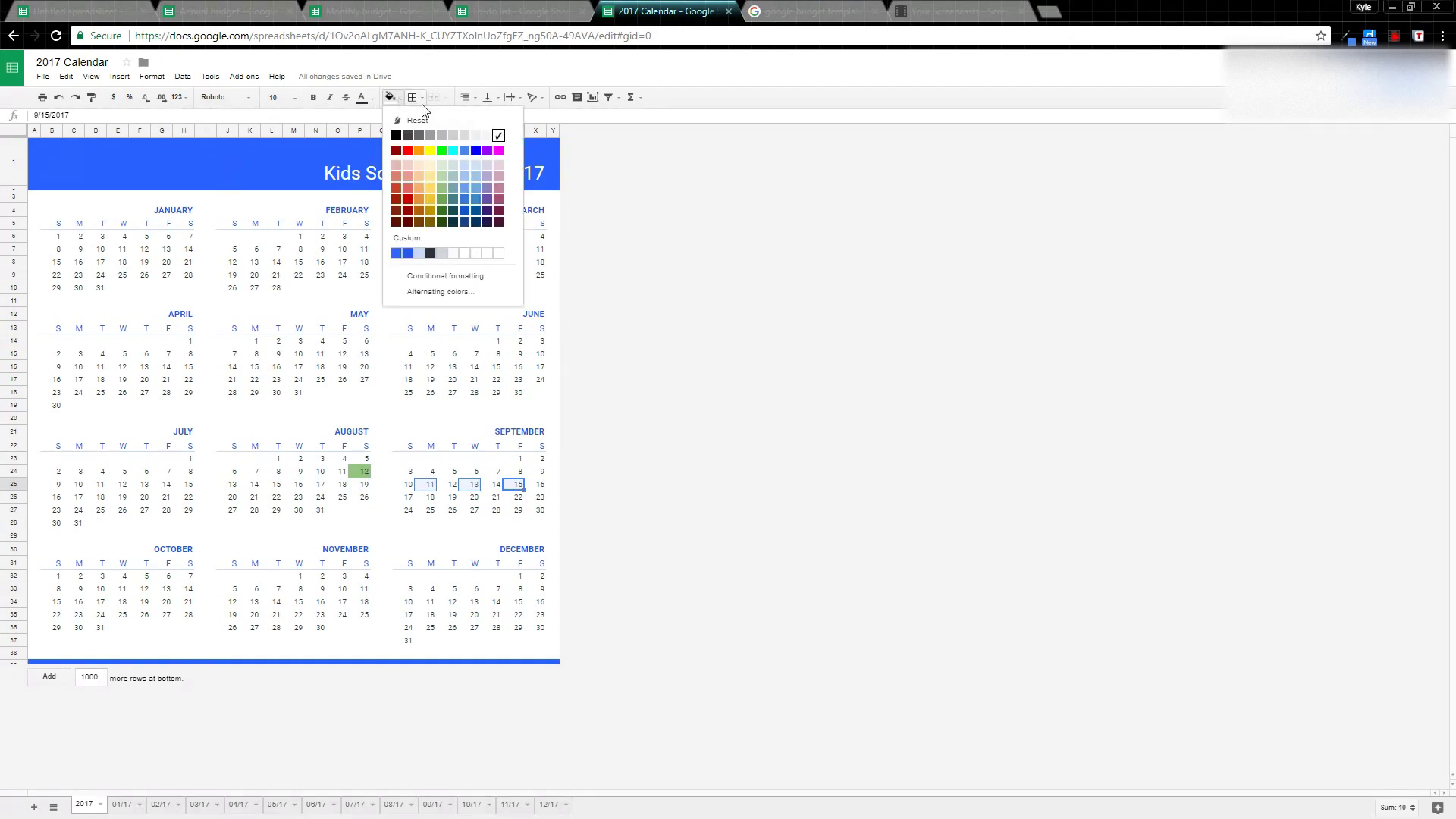
left_click(444, 178)
left_click(552, 483)
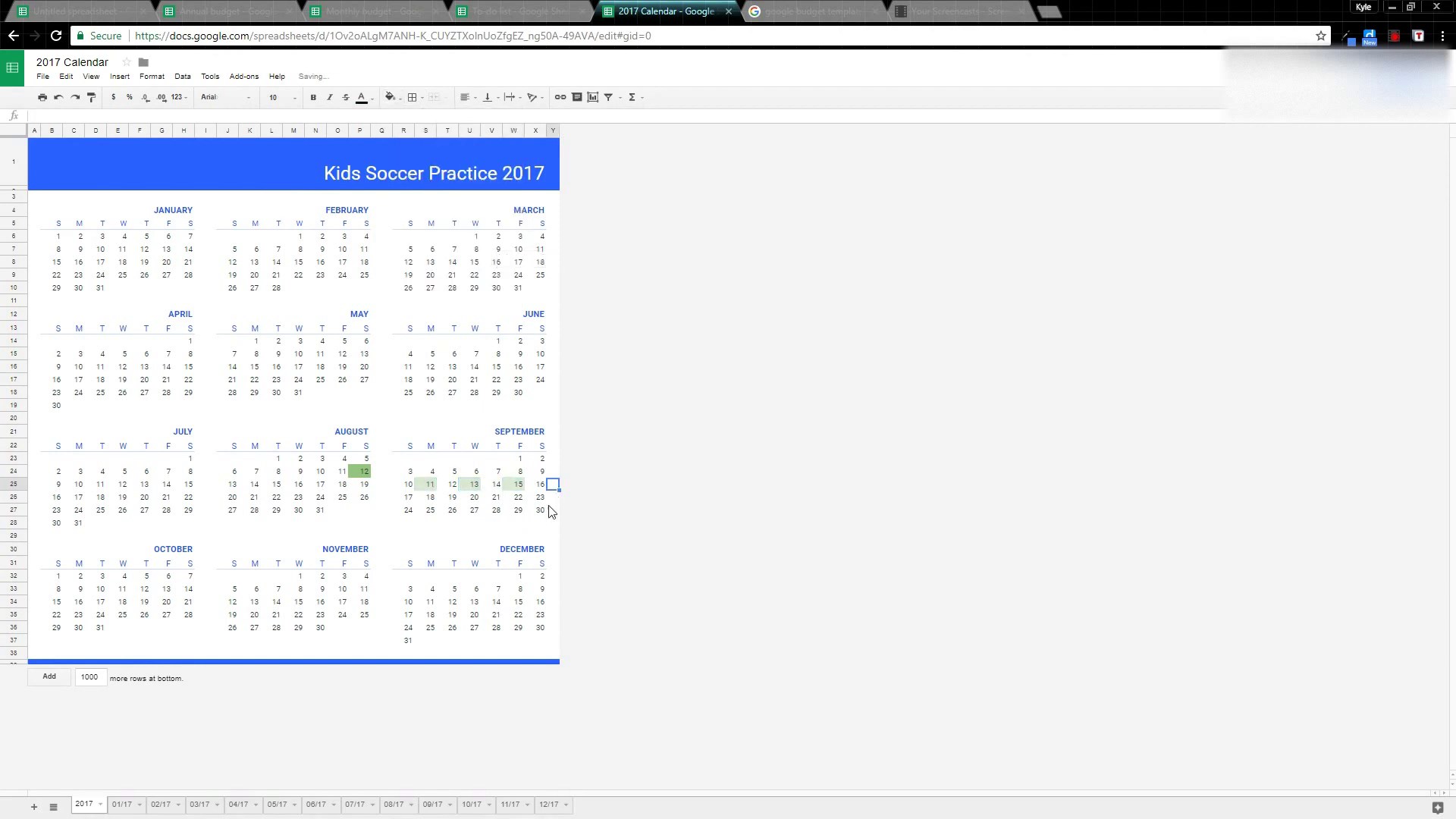
- Fill September 16 with light red
left_click(540, 487)
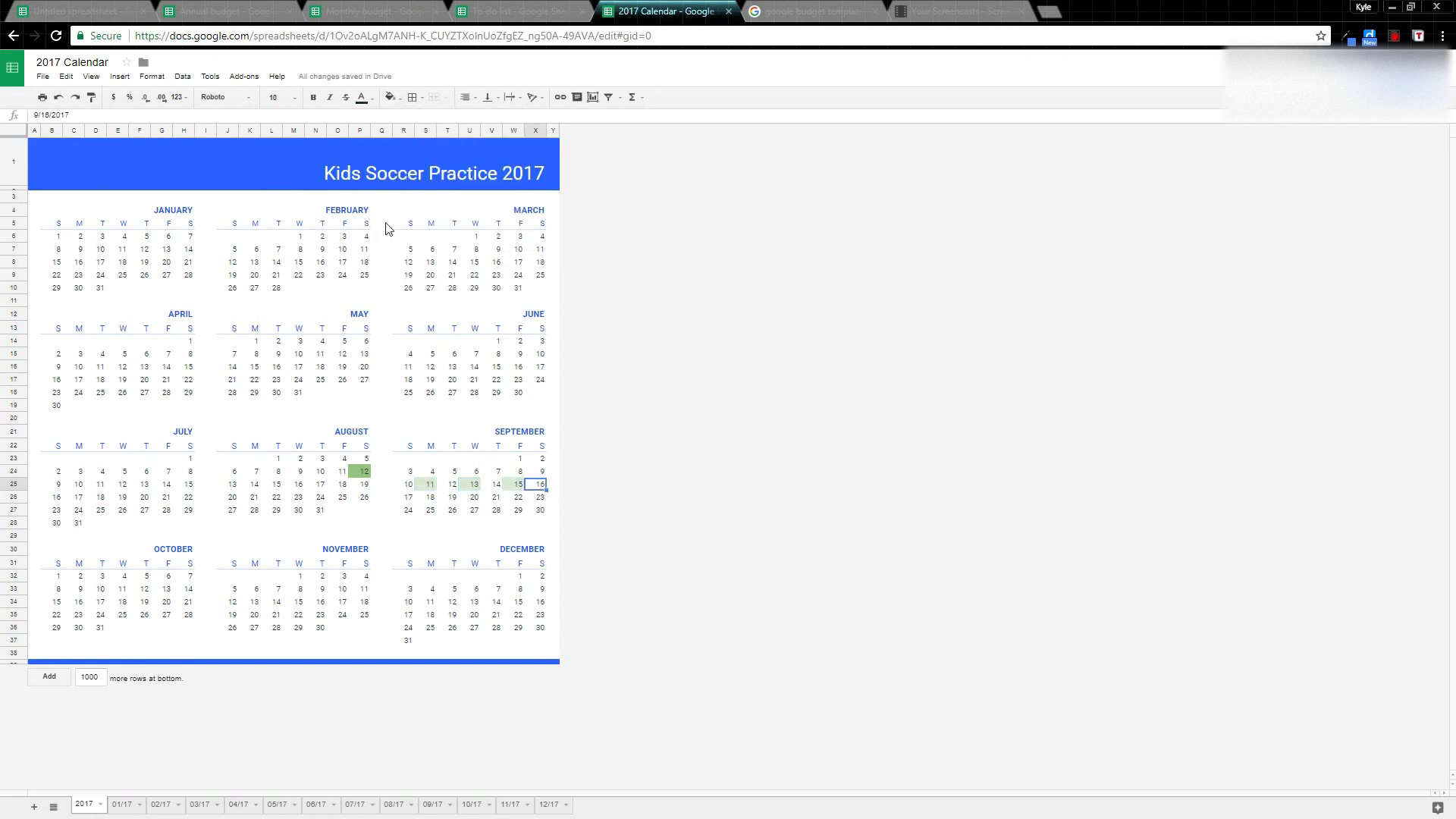
left_click(393, 97)
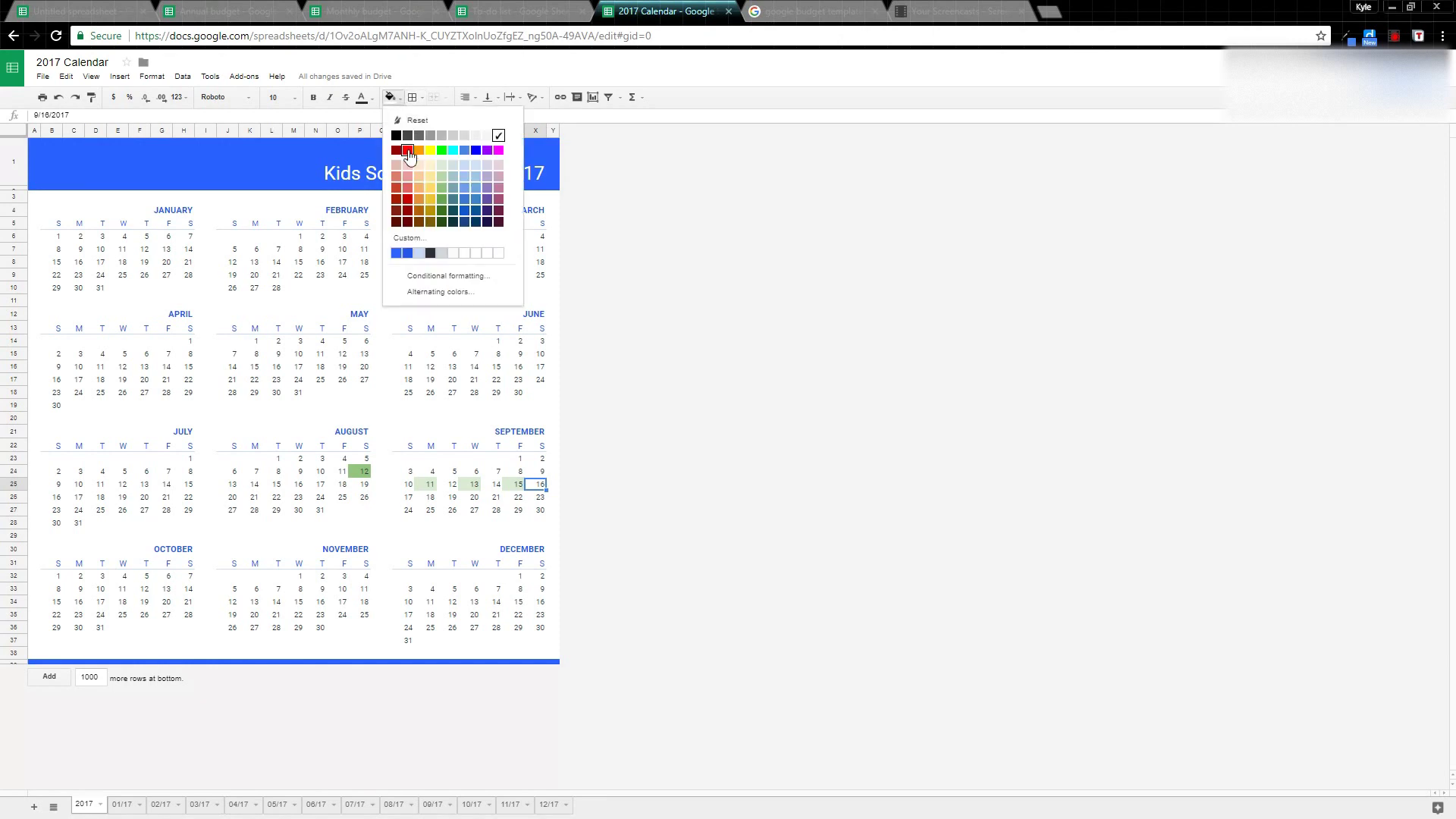
left_click(407, 165)
left_click(553, 459)
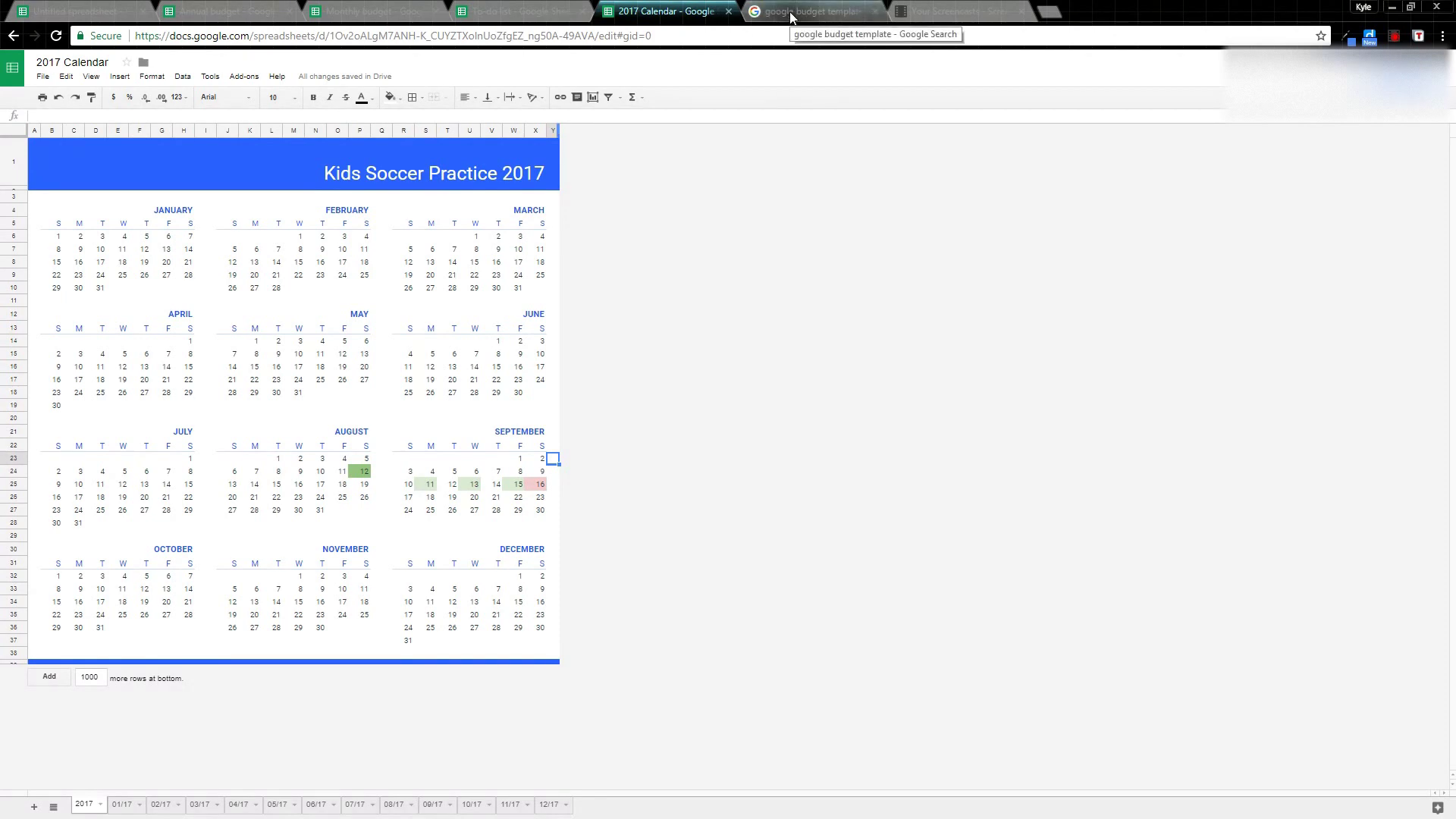
- From the untitled spreadsheet open File > New > From template, then return to the budget template search
left_click(231, 12)
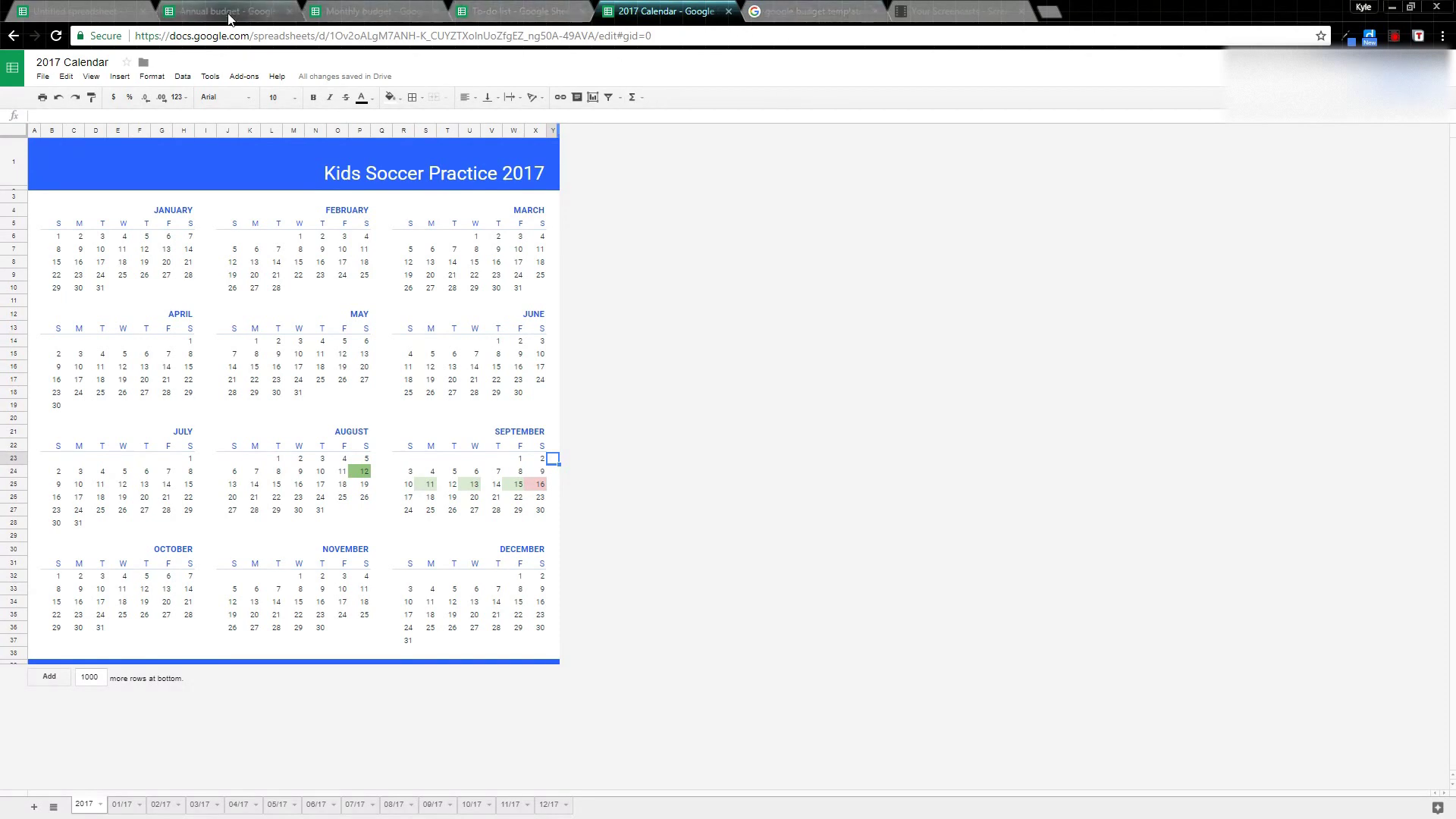
left_click(76, 11)
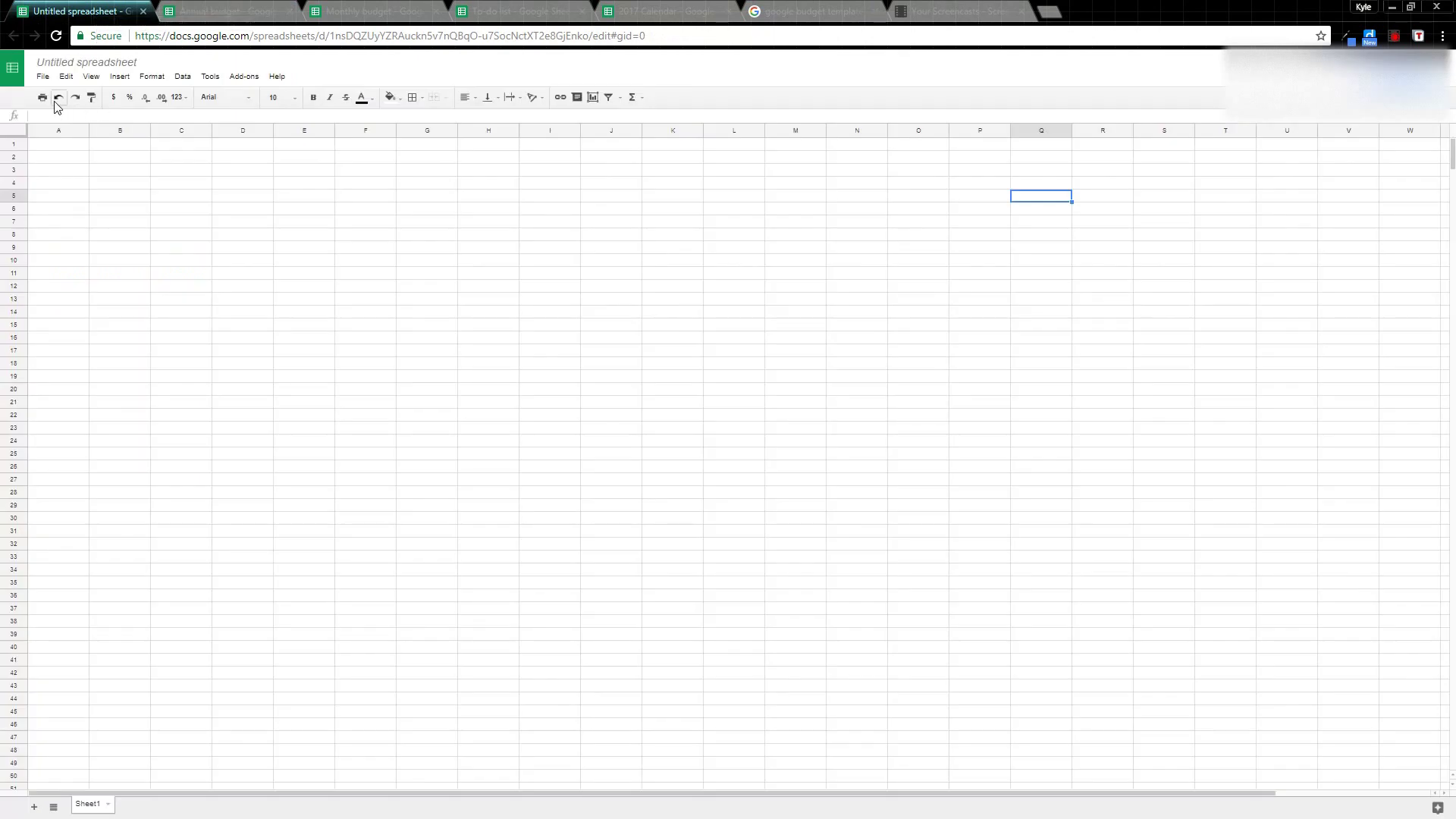
left_click(44, 80)
mouse_move(82, 123)
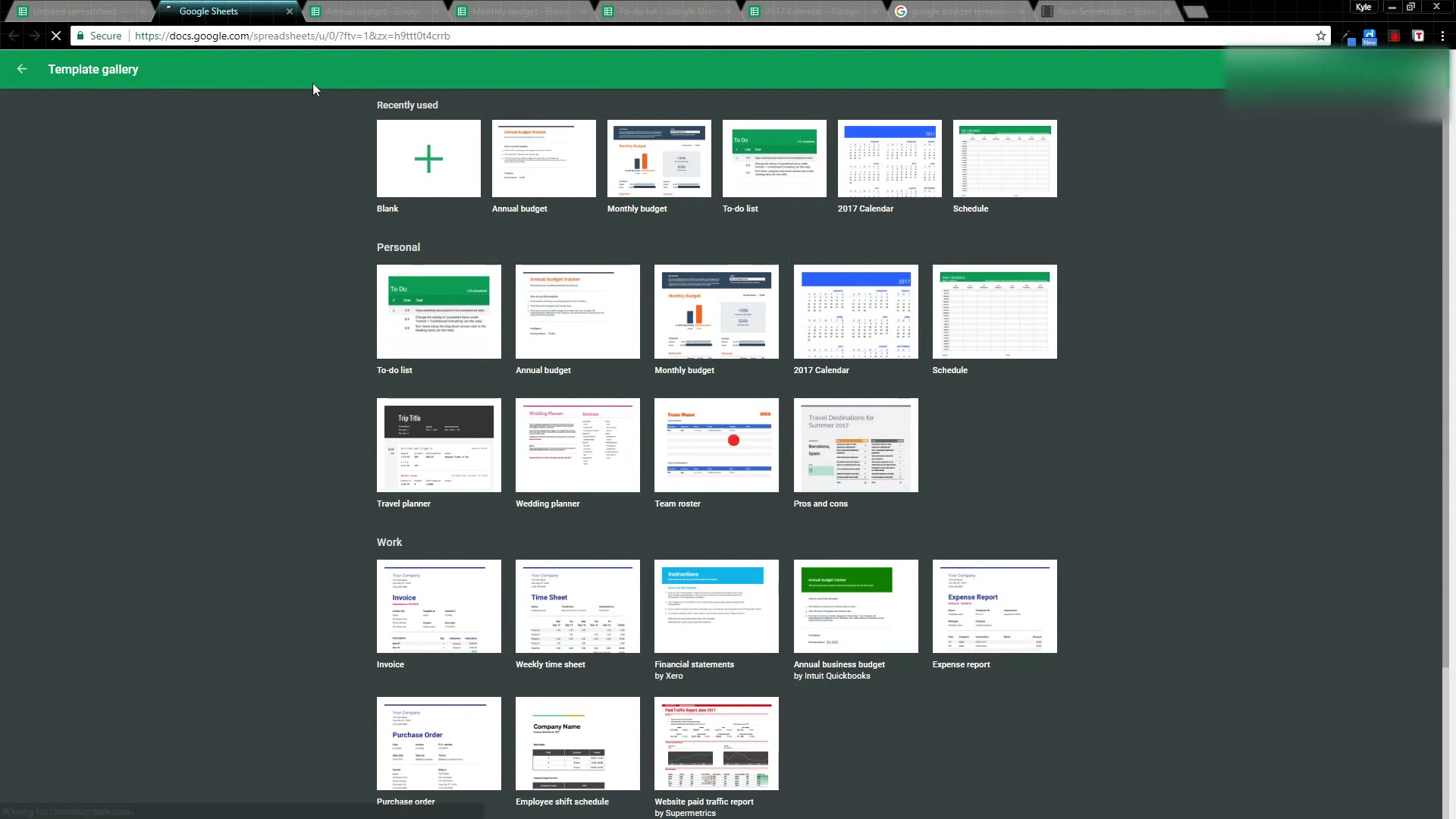
left_click(930, 10)
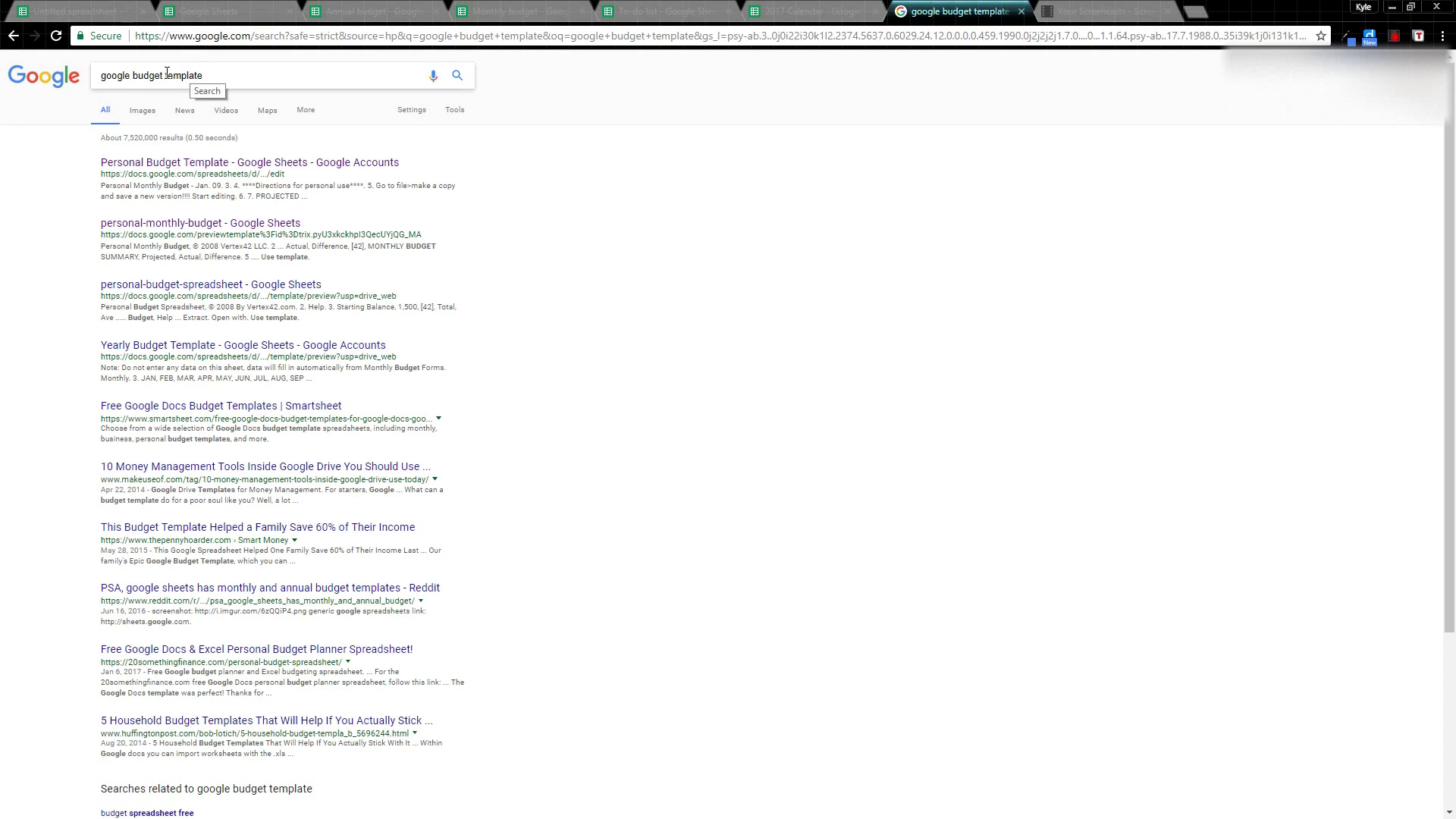
- Change the search query to 'google sheets budget template' and run it
left_click(135, 74)
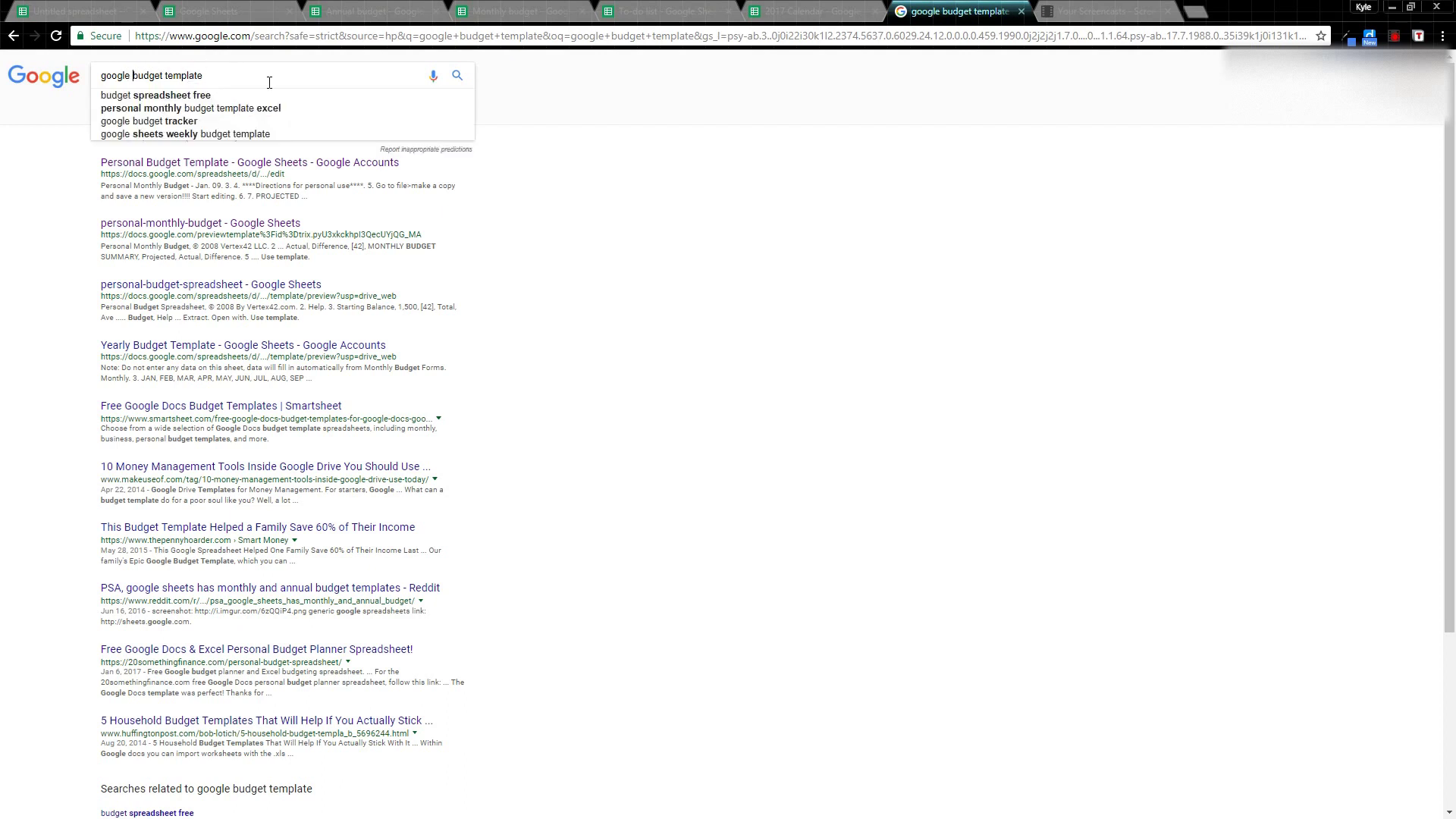
type("sheets")
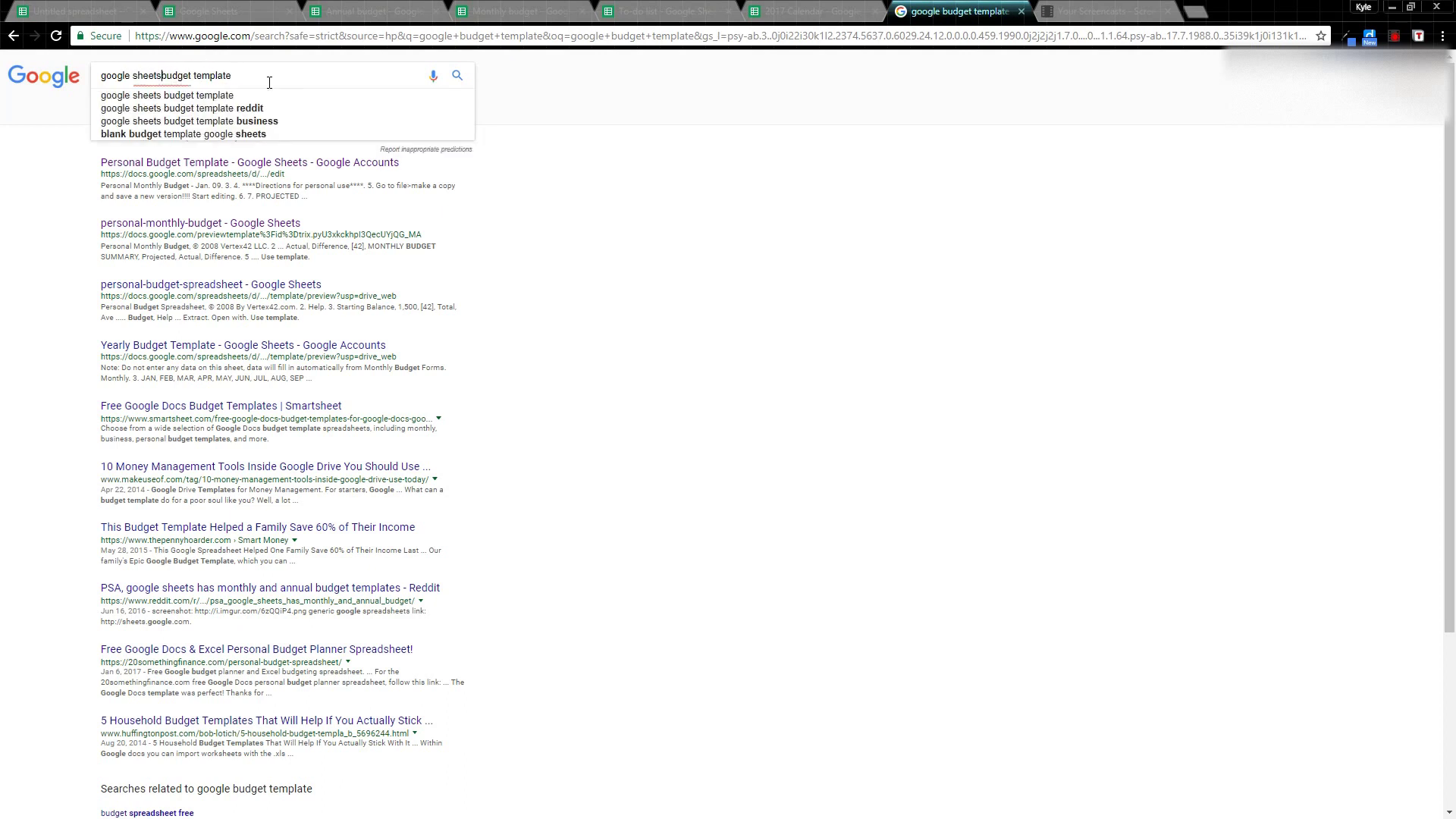
key("Return")
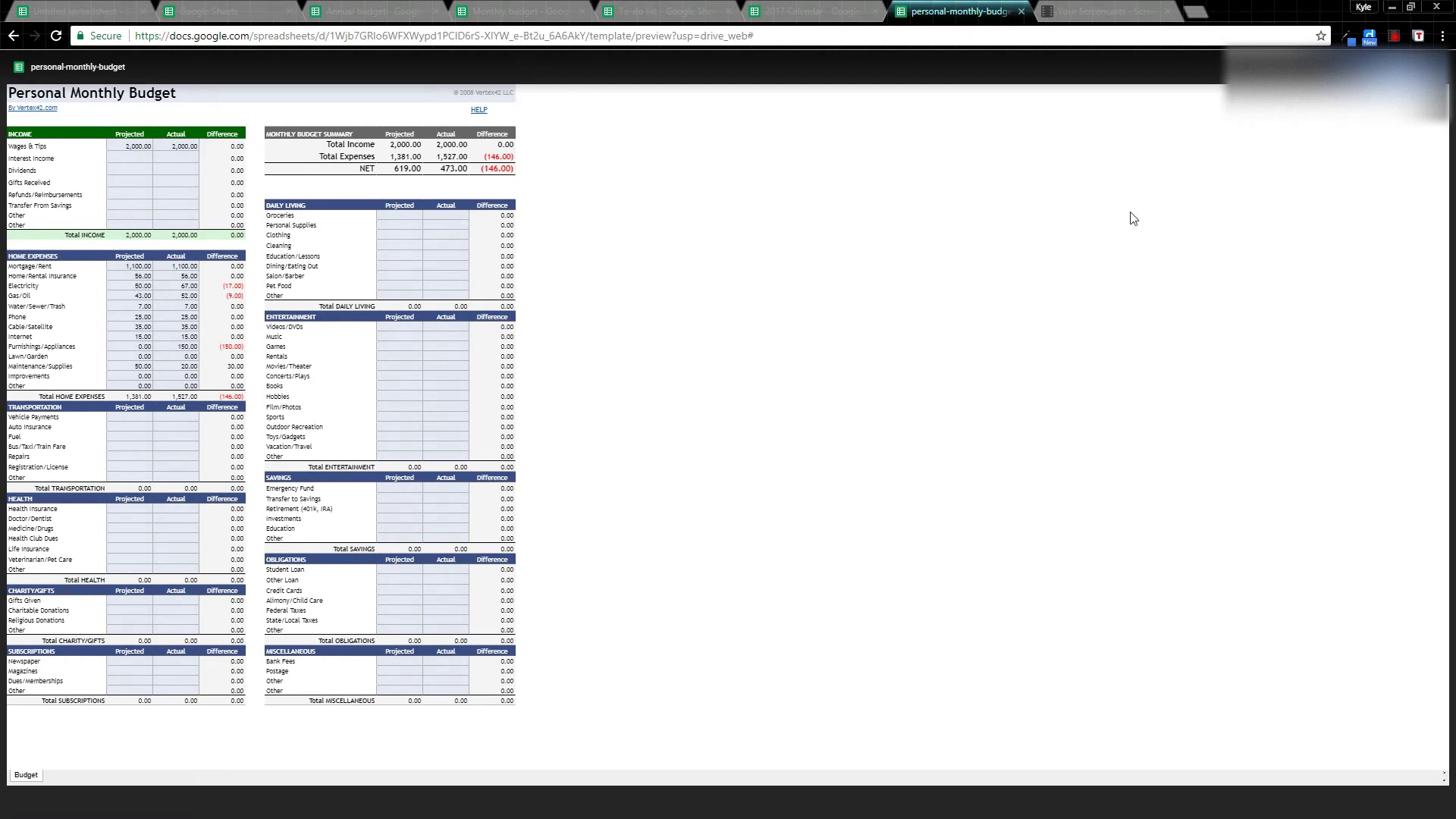
- Use the Personal Monthly Budget template to open an editable copy in a new tab
left_click(1391, 67)
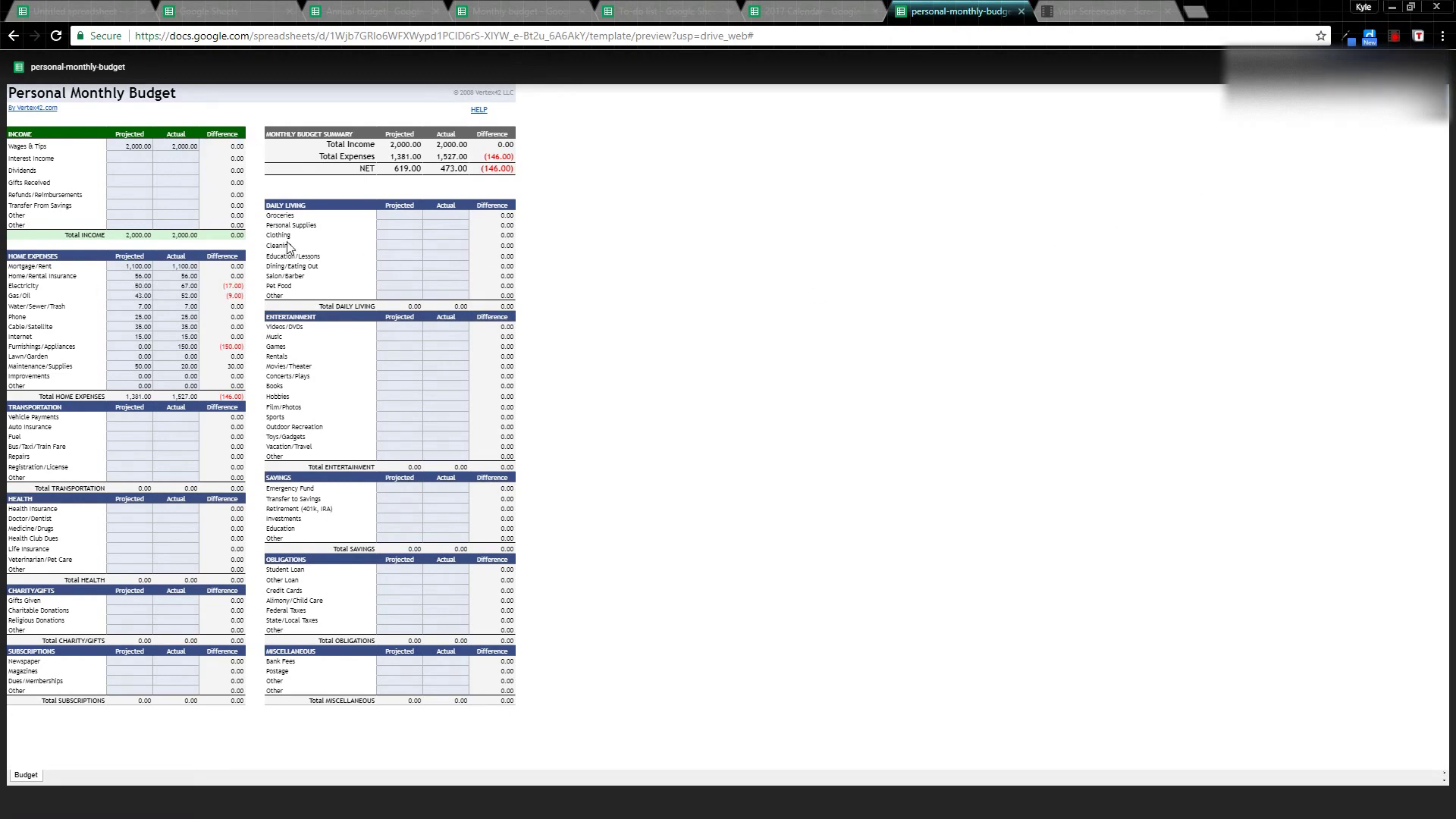